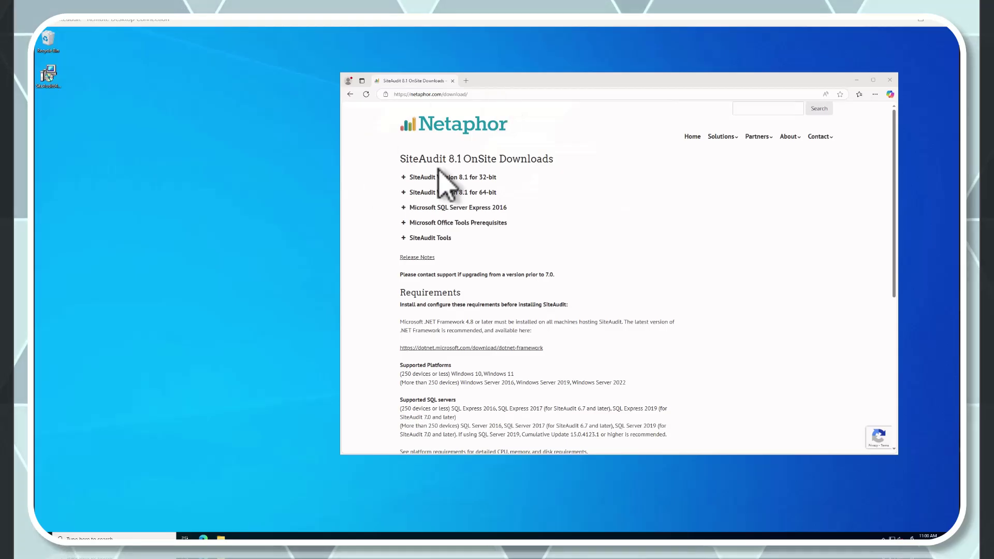
# Expand the SiteAudit Version 8.1 for 64-bit downloads, then minimize the browser and move the SiteAudit installer to an open area of the desktop
pyautogui.click(411, 194)
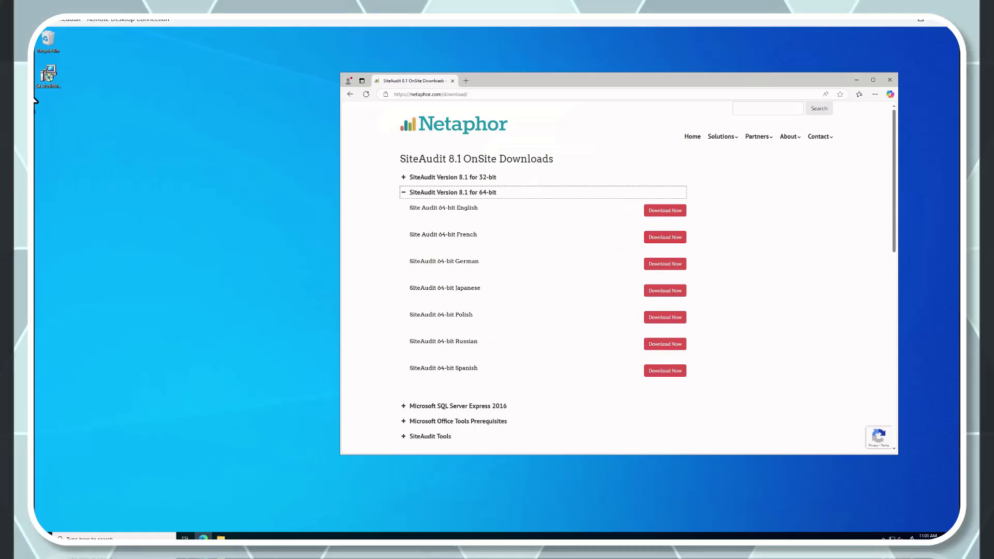
pyautogui.moveTo(50, 82); pyautogui.dragTo(193, 202)
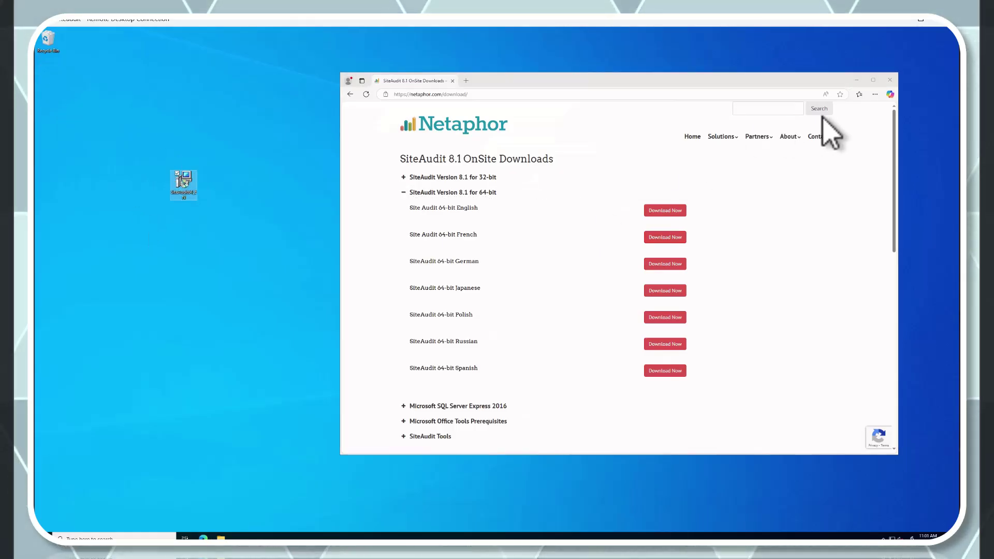
pyautogui.click(857, 80)
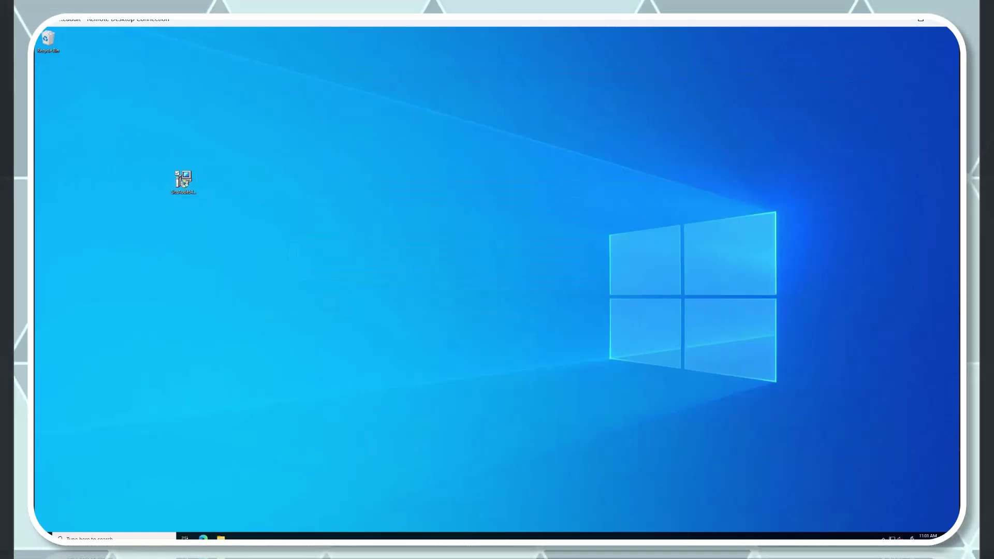
pyautogui.moveTo(187, 184); pyautogui.dragTo(240, 150)
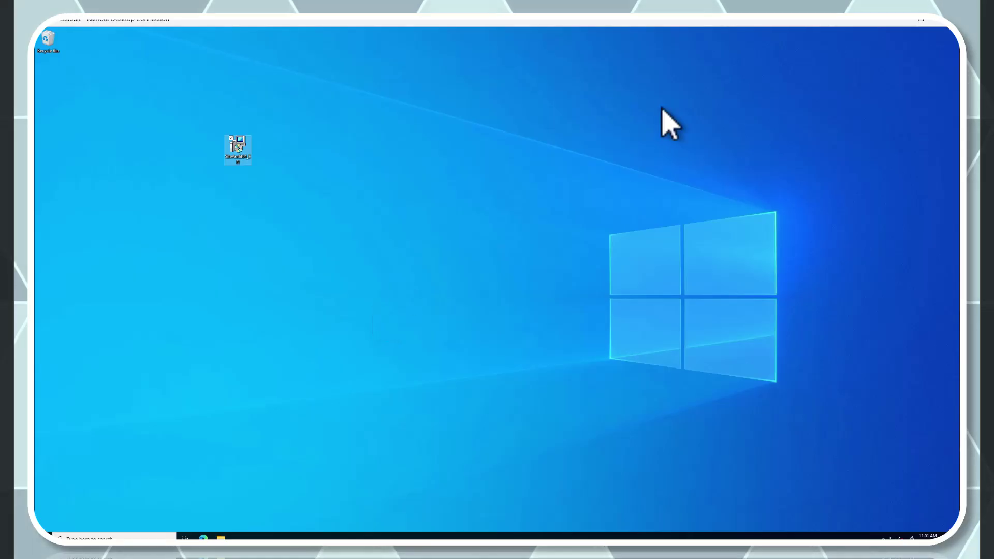
# Launch the SiteAudit installer, accept the license agreement and keep the preselected install options including Monitor Service
pyautogui.doubleClick(239, 155)
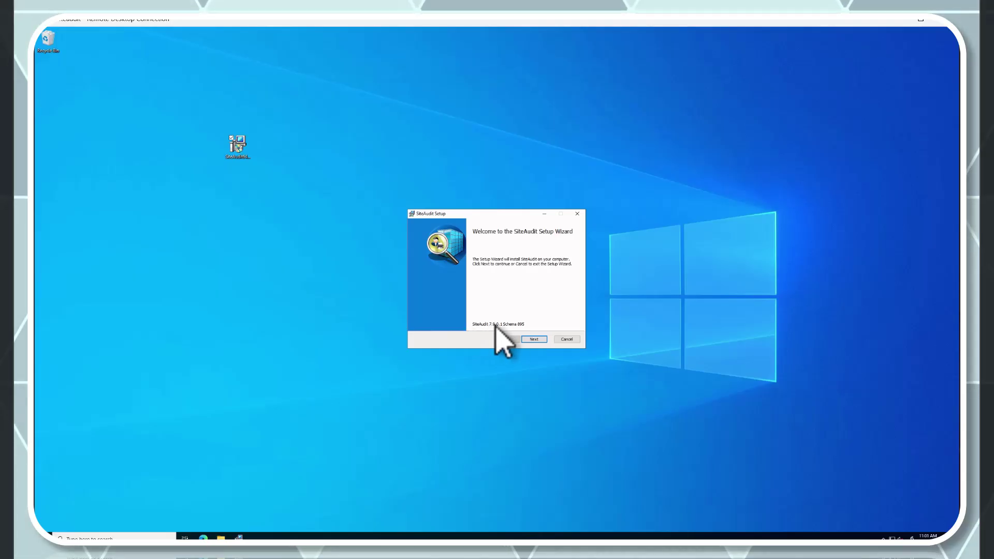
pyautogui.click(535, 340)
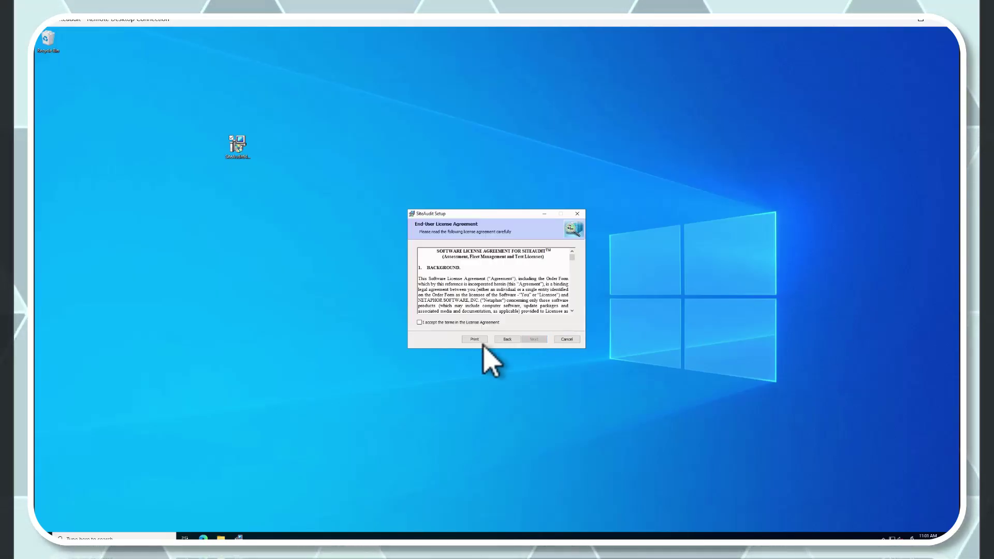
pyautogui.click(422, 323)
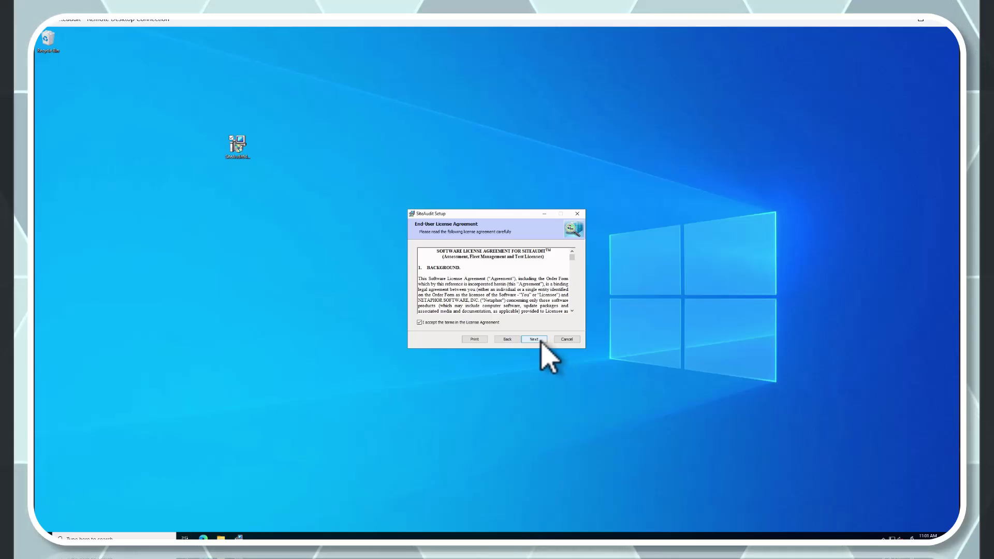
pyautogui.click(535, 340)
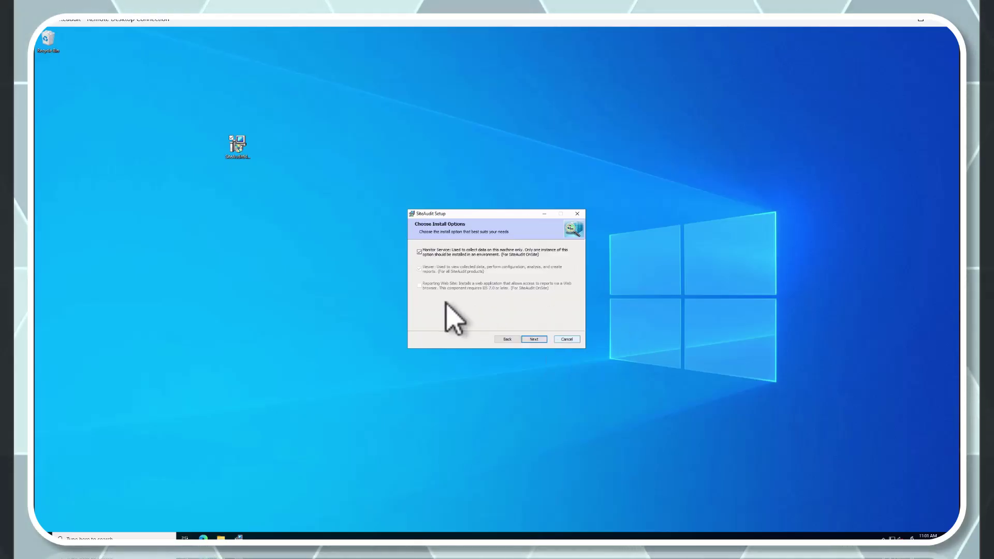
pyautogui.click(535, 340)
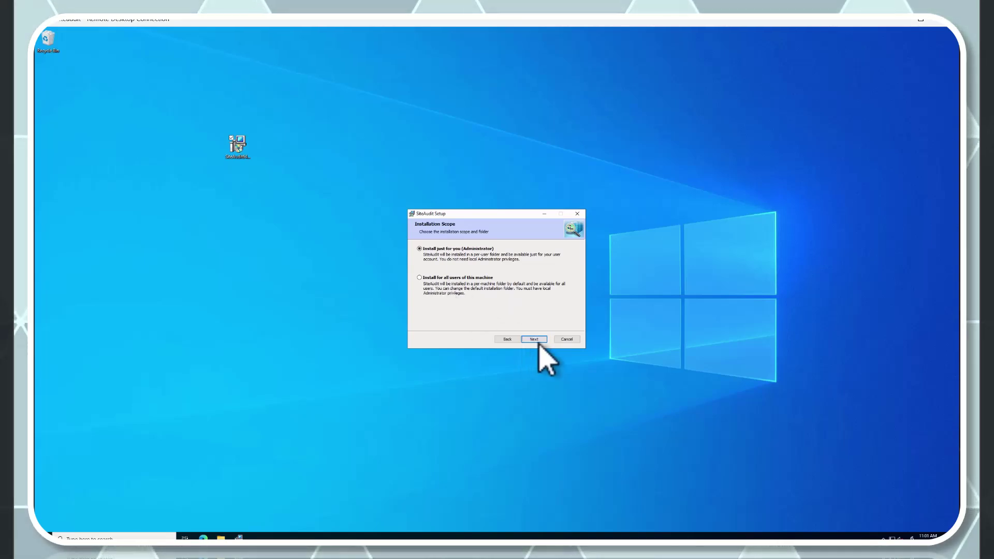
# Continue past the installation scope settings, install SiteAudit and finish the setup wizard
pyautogui.click(534, 340)
pyautogui.click(535, 340)
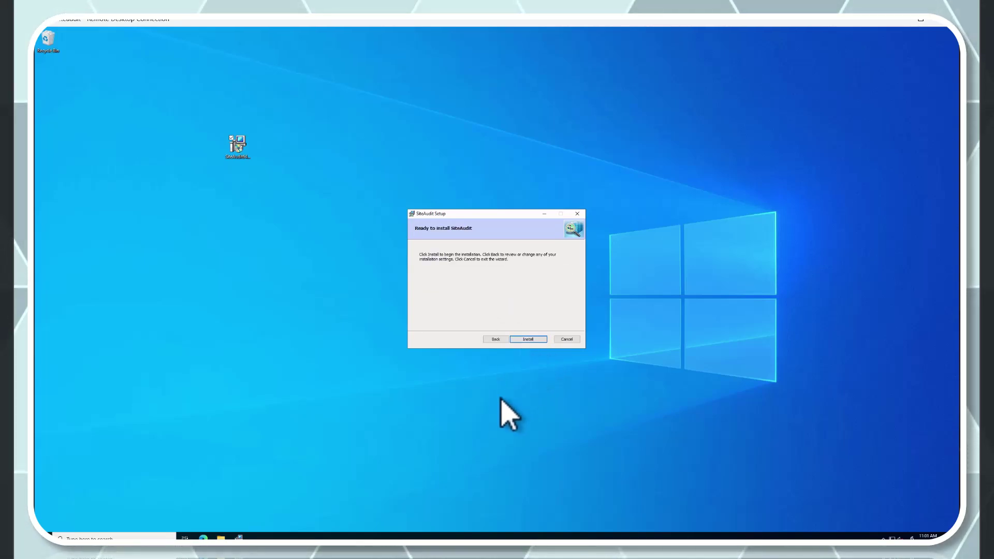
pyautogui.click(542, 343)
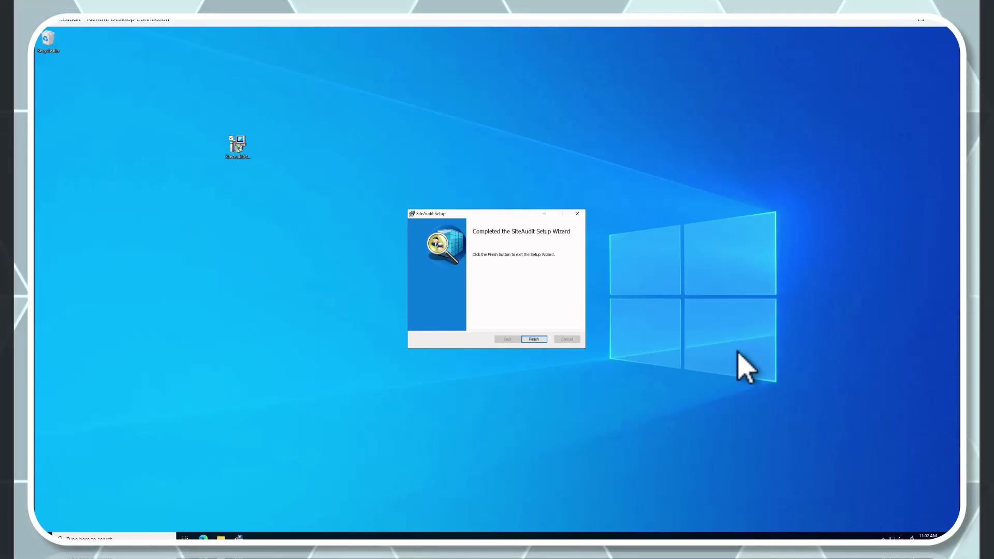
pyautogui.click(537, 342)
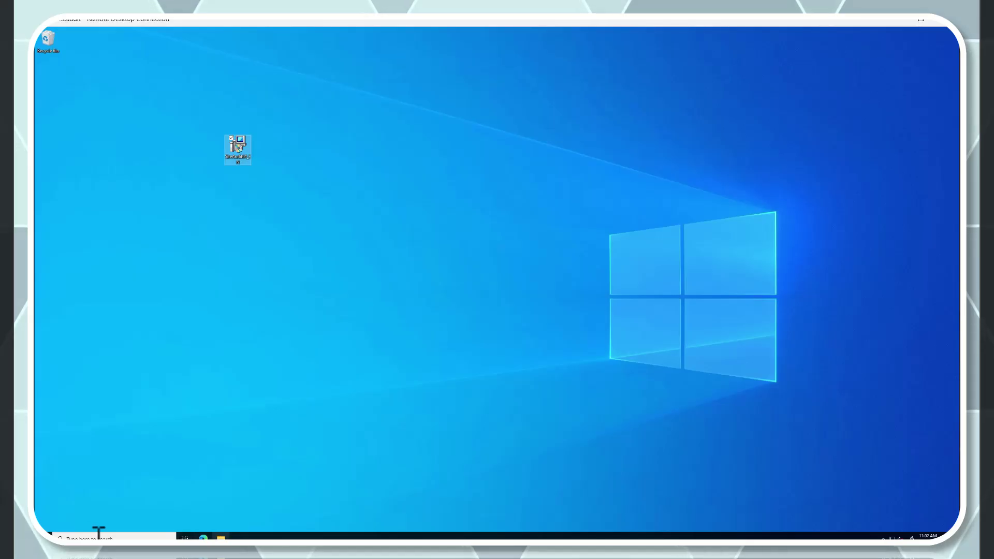
# Check the Netaphor SiteAudit program group among the installed applications and close the list again
pyautogui.click(43, 538)
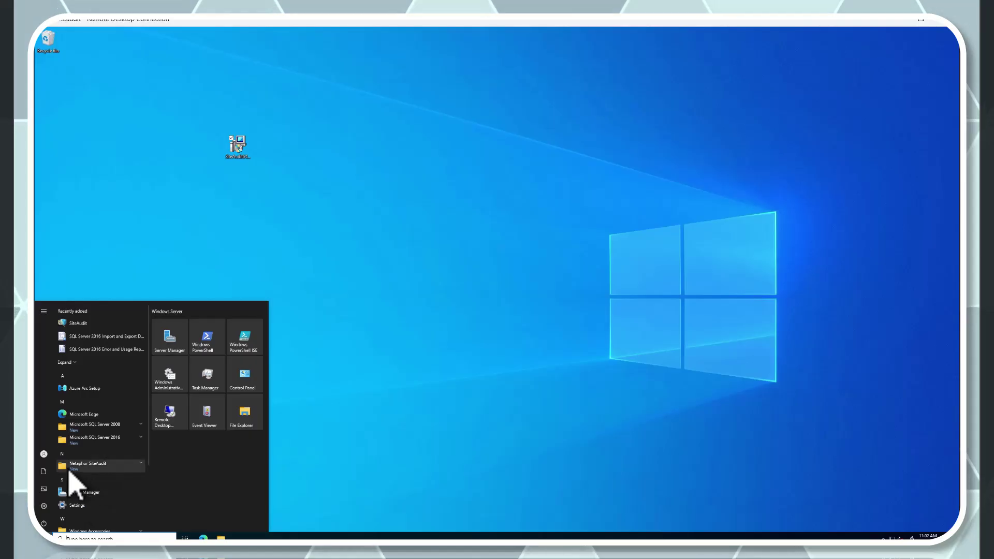
pyautogui.click(142, 466)
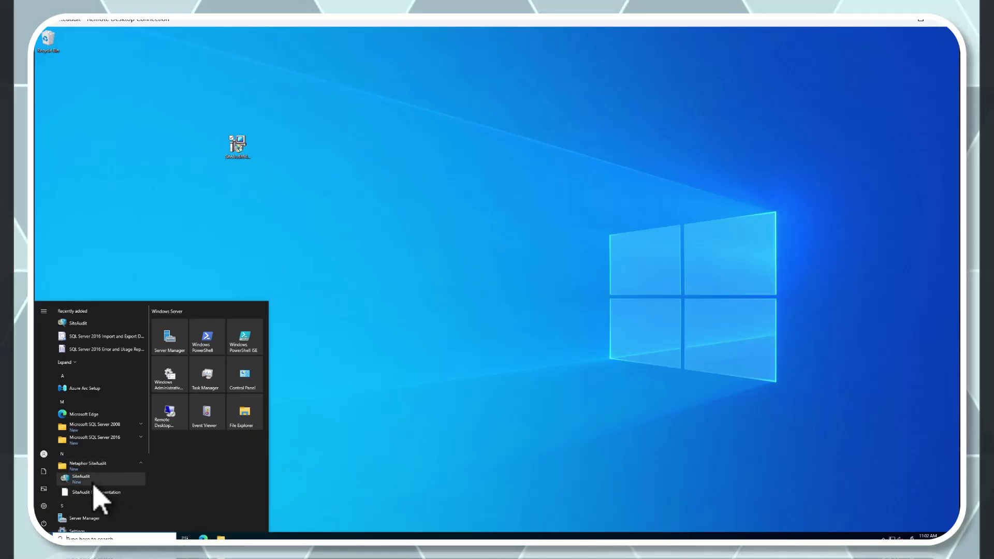
pyautogui.click(416, 414)
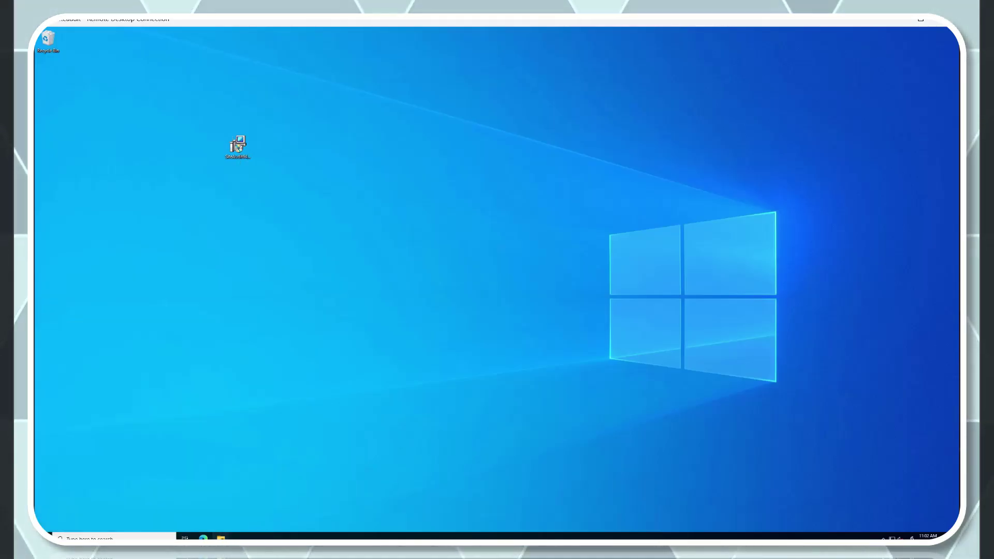
# Browse to C:\Program Files\Netaphor\SiteAudit in File Explorer, show its full path and move the window toward the middle of the desktop
pyautogui.moveTo(221, 538)
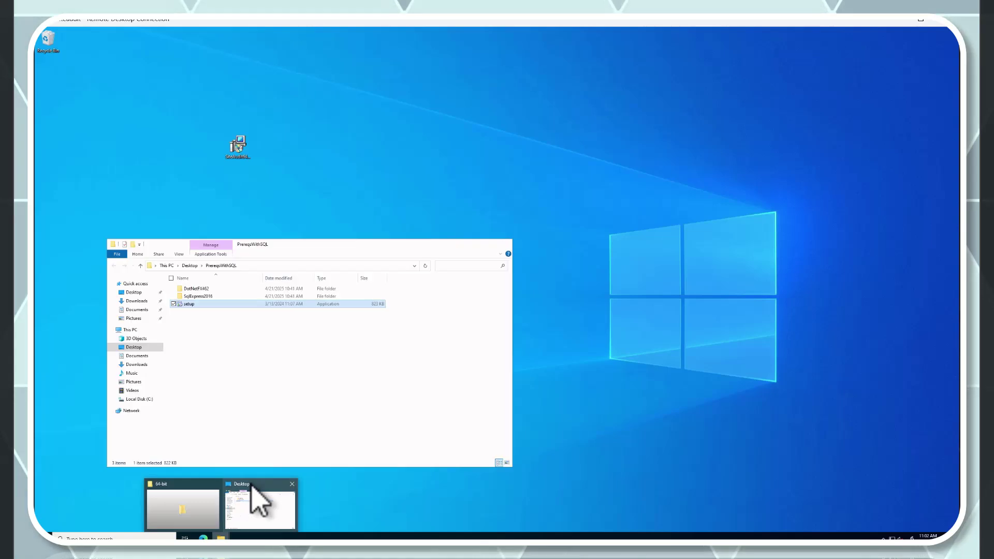
pyautogui.click(251, 489)
pyautogui.click(140, 399)
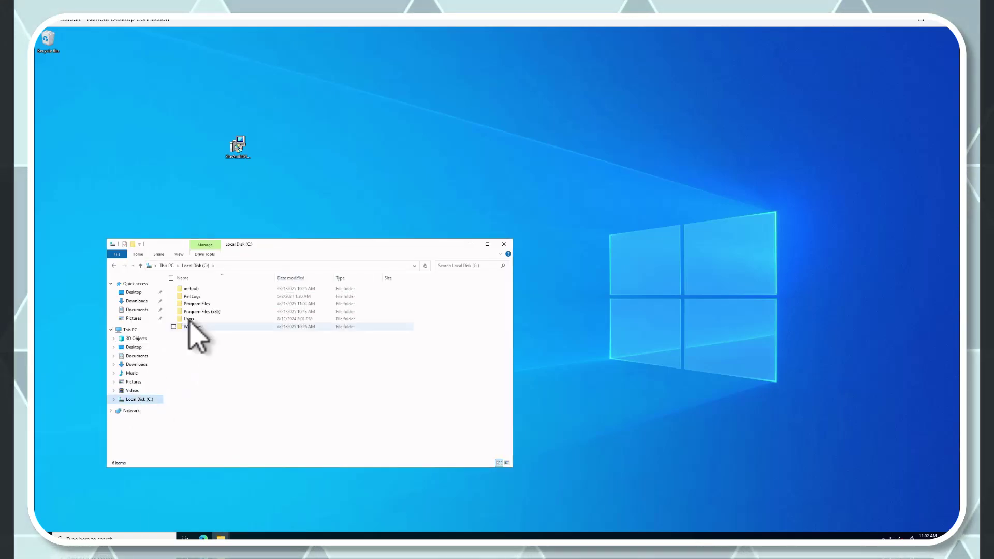
pyautogui.doubleClick(196, 304)
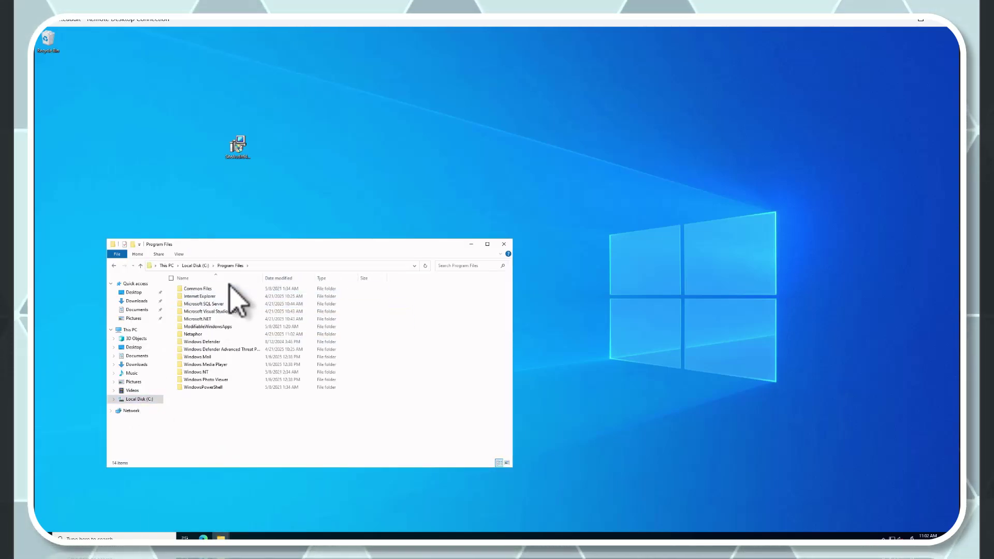
pyautogui.doubleClick(194, 336)
pyautogui.doubleClick(196, 289)
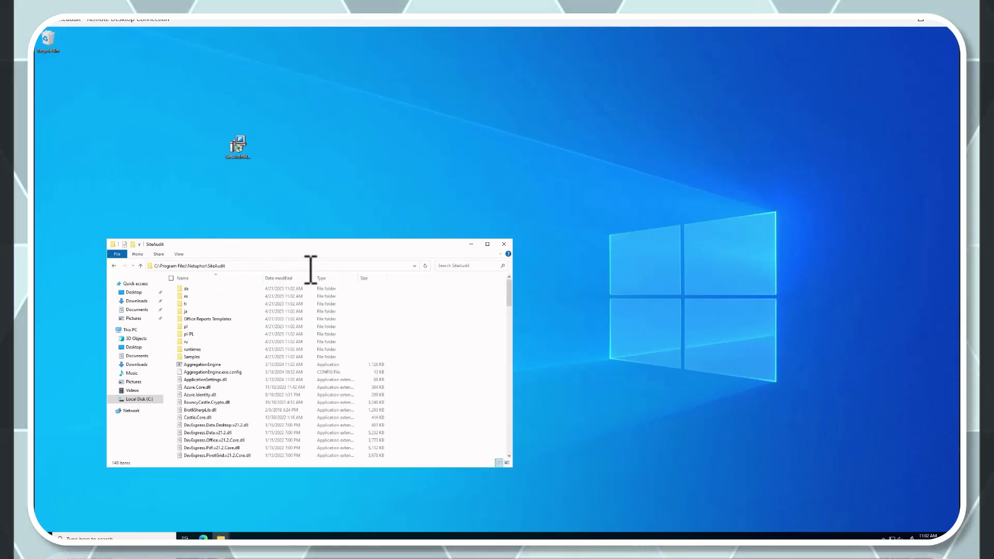
pyautogui.click(310, 266)
pyautogui.moveTo(357, 244); pyautogui.dragTo(548, 177)
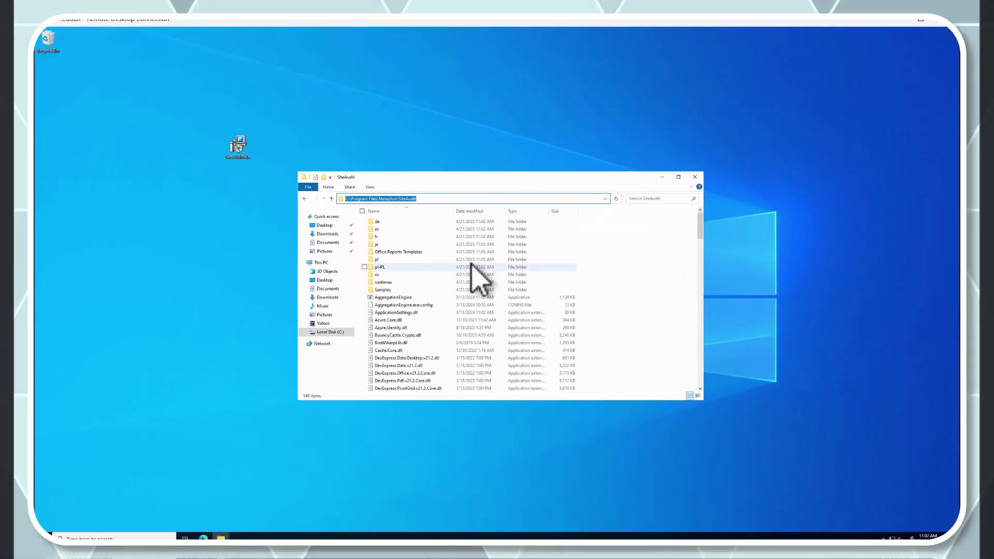
# Examine the SiteAudit files under C:\Users\Public\Public Documents\Netaphor\SiteAudit, then close File Explorer
pyautogui.click(337, 332)
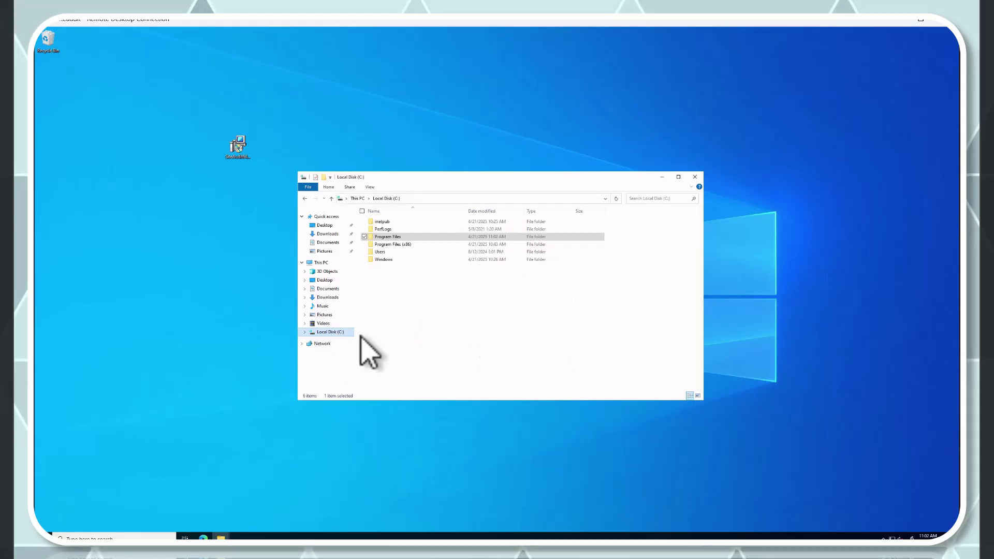
pyautogui.doubleClick(379, 253)
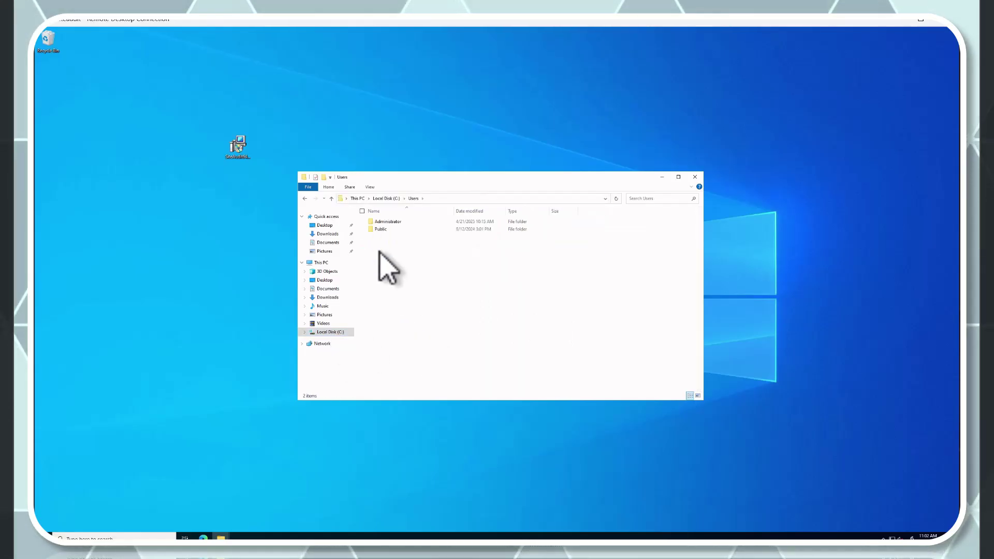
pyautogui.doubleClick(377, 230)
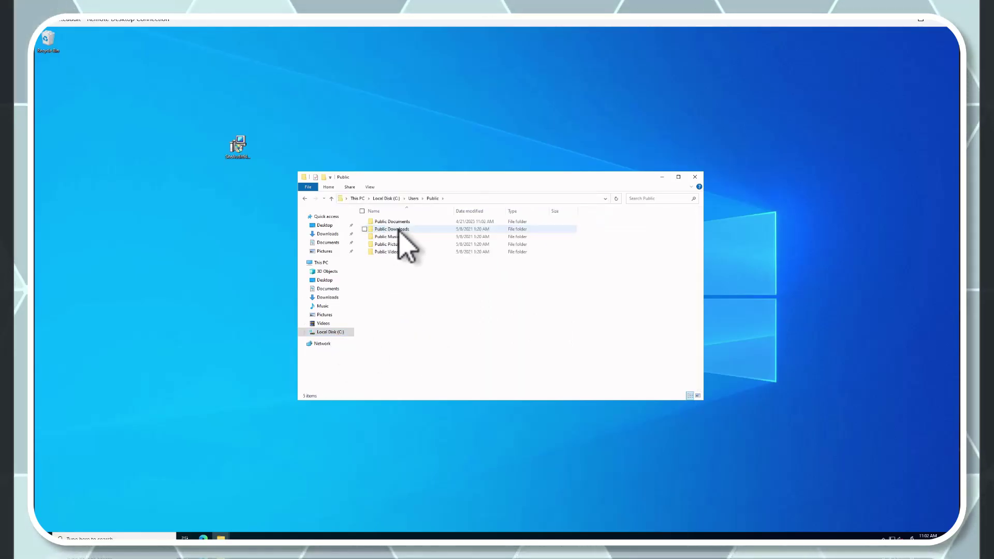
pyautogui.doubleClick(384, 222)
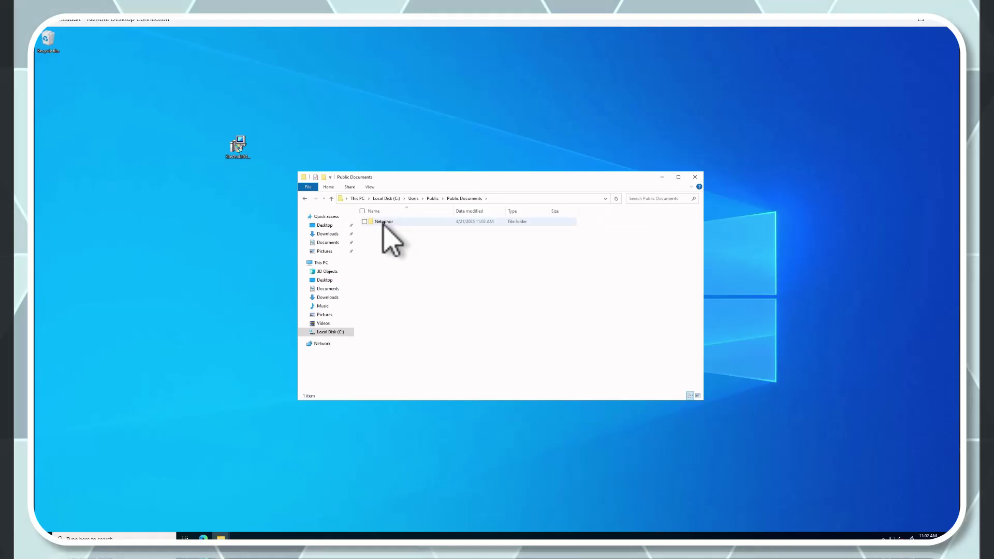
pyautogui.doubleClick(383, 223)
pyautogui.doubleClick(383, 223)
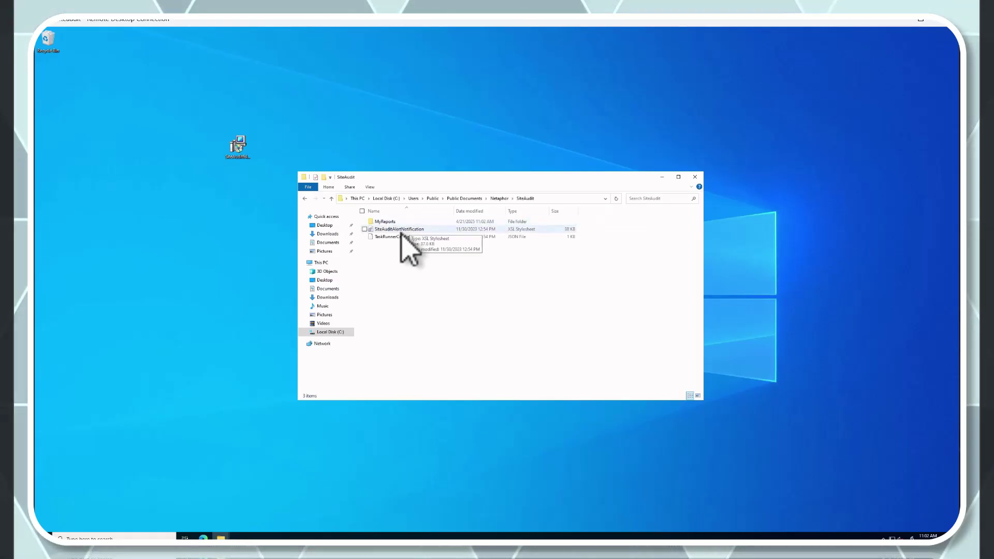
pyautogui.click(393, 237)
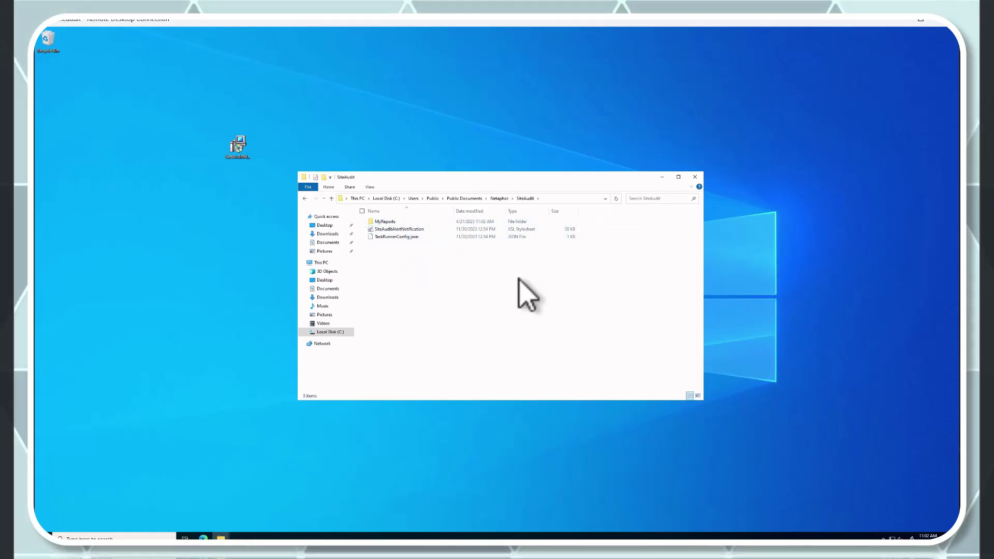
pyautogui.click(595, 295)
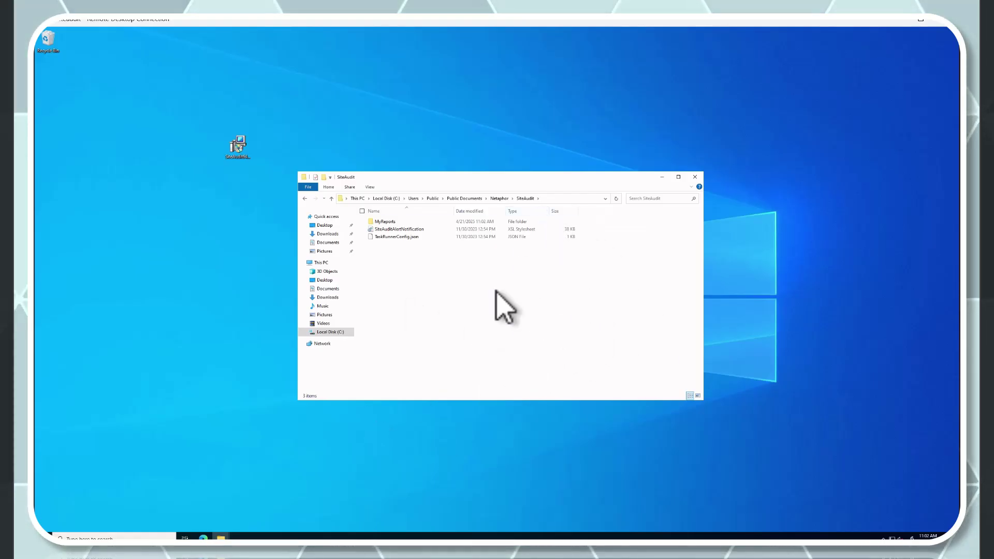
pyautogui.click(696, 178)
# Search Windows for "services", open the Services console and locate the Netaphor SiteAudit(TM) Monitor service
pyautogui.click(134, 534)
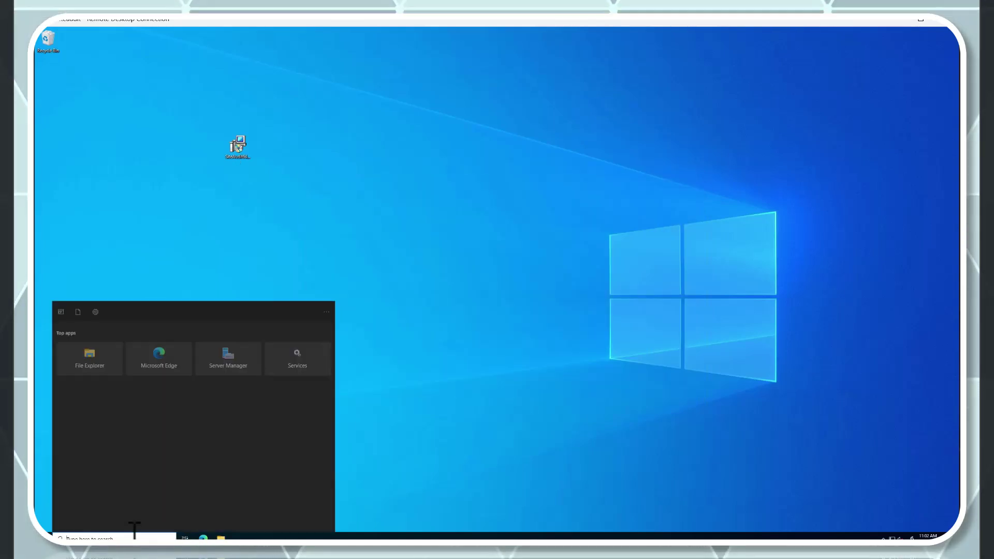
pyautogui.write('services')
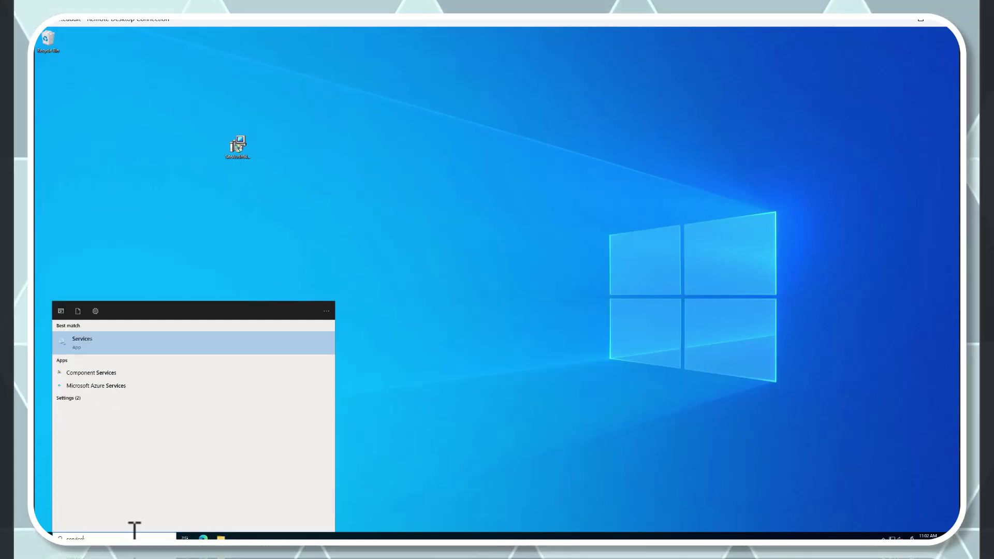
pyautogui.click(78, 345)
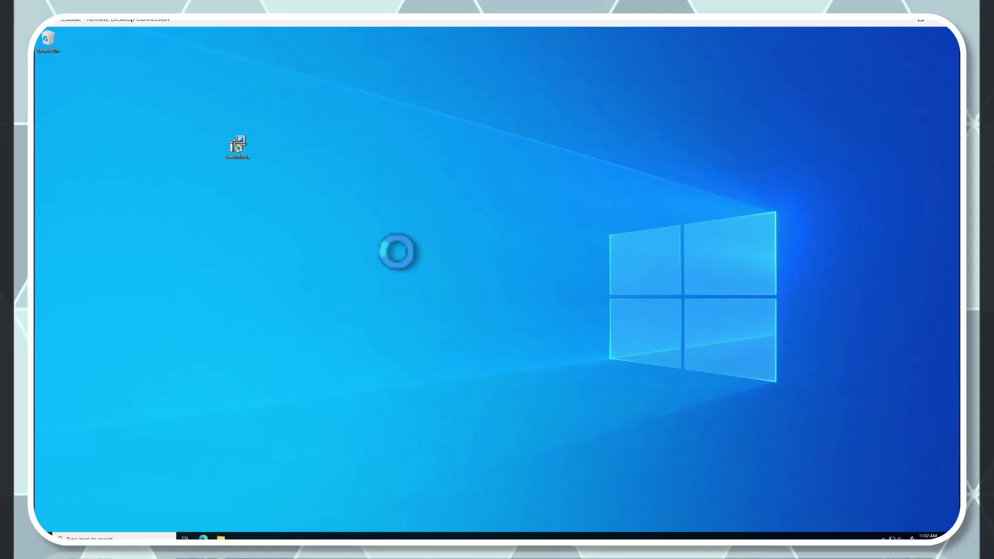
pyautogui.click(423, 289)
pyautogui.write('neta')
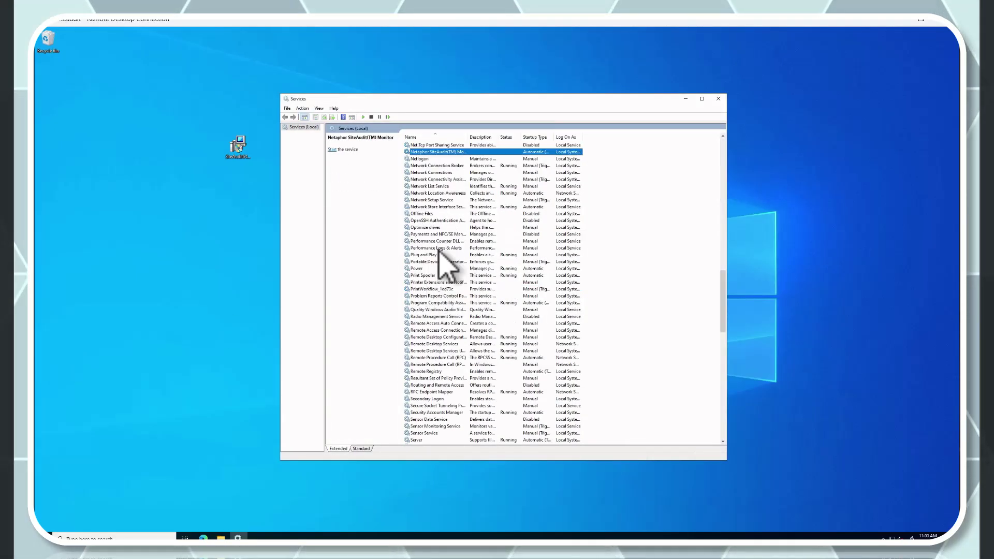
# Widen the Name, Startup Type and Log On As columns of the service list to show their full entries
pyautogui.doubleClick(486, 136)
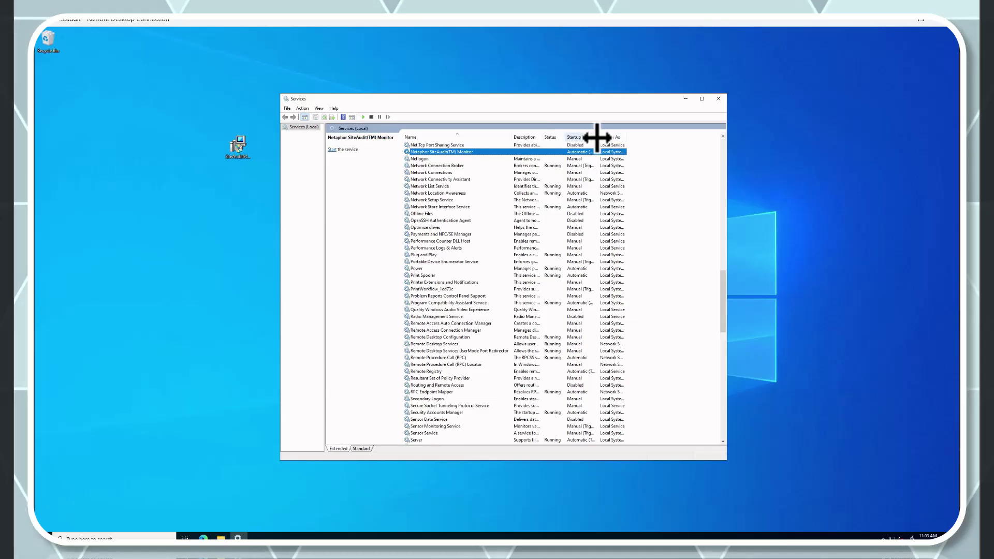
pyautogui.moveTo(597, 138); pyautogui.dragTo(639, 137)
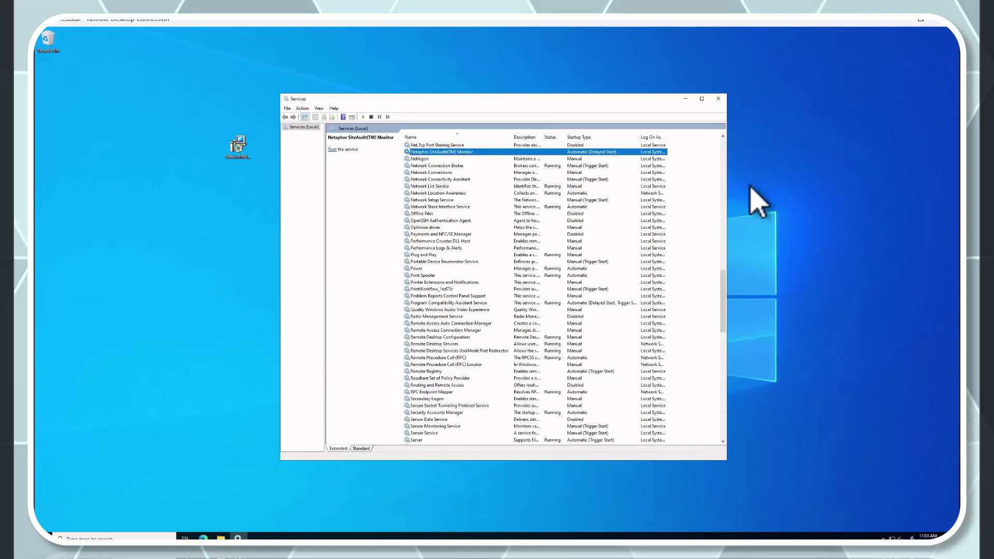
pyautogui.moveTo(667, 136); pyautogui.dragTo(679, 137)
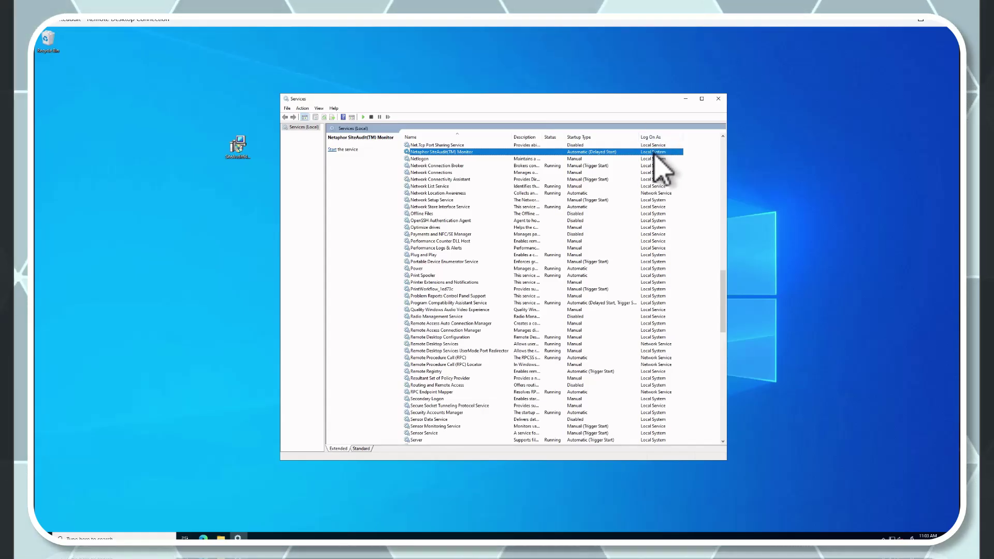
# Inspect the general and log-on properties of the Netaphor SiteAudit(TM) Monitor service, cancel without changes and minimize the Services console
pyautogui.doubleClick(429, 153)
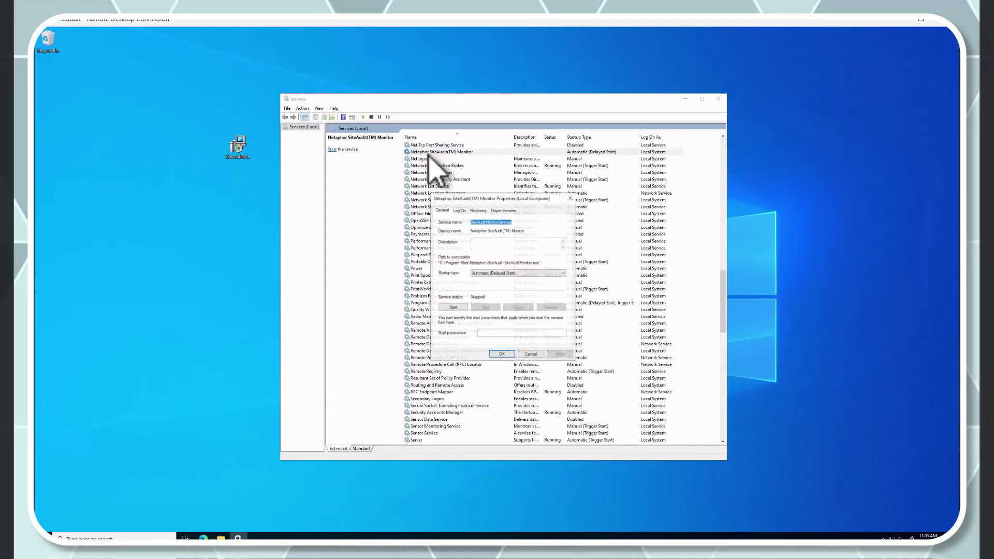
pyautogui.click(460, 211)
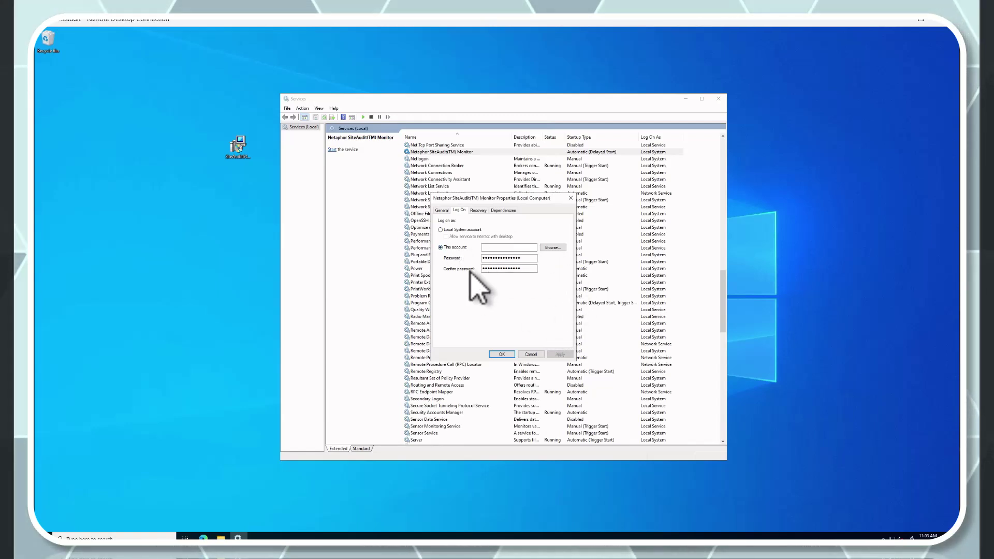
pyautogui.click(531, 355)
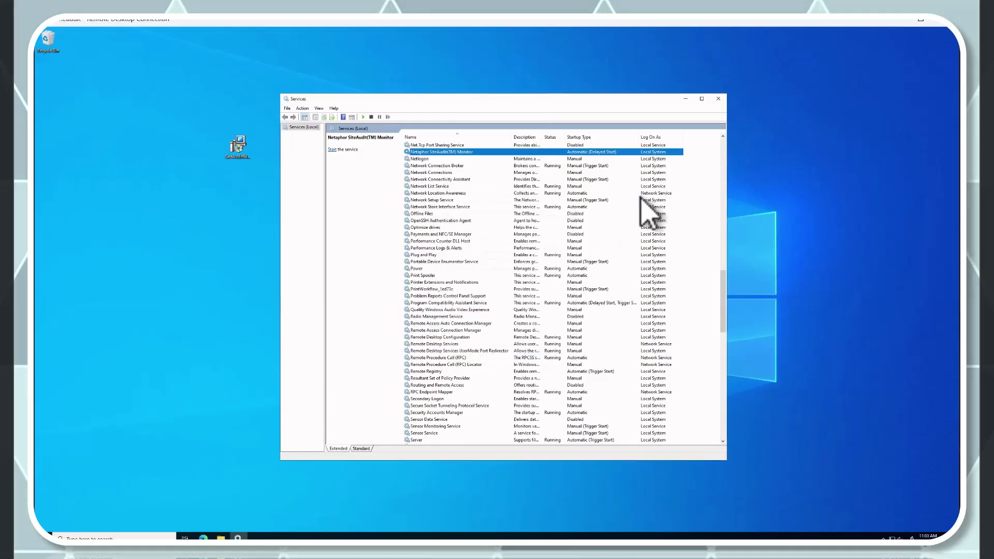
pyautogui.click(686, 99)
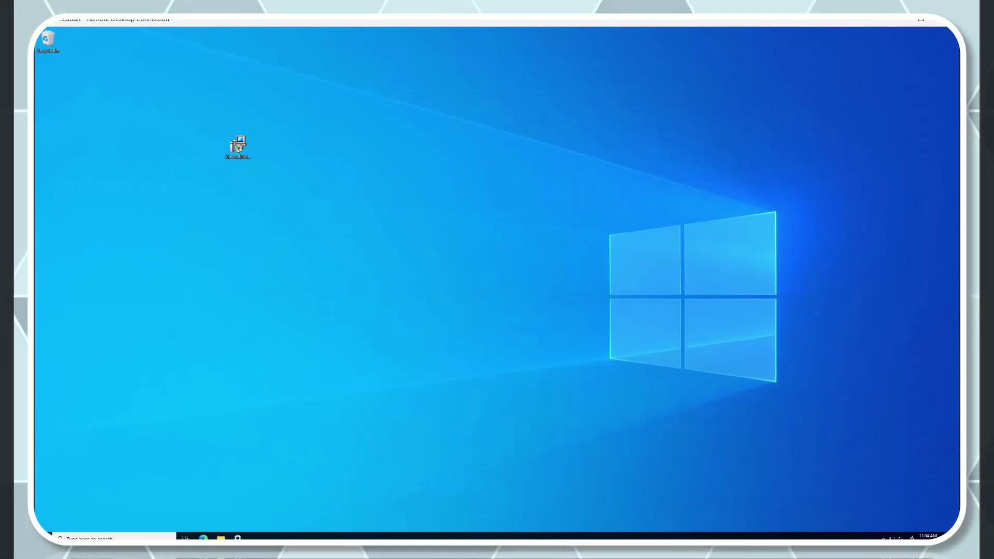
# Launch SiteAudit, agree to install a license and select the user ID in the license entry dialog
pyautogui.press('super')
pyautogui.click(73, 333)
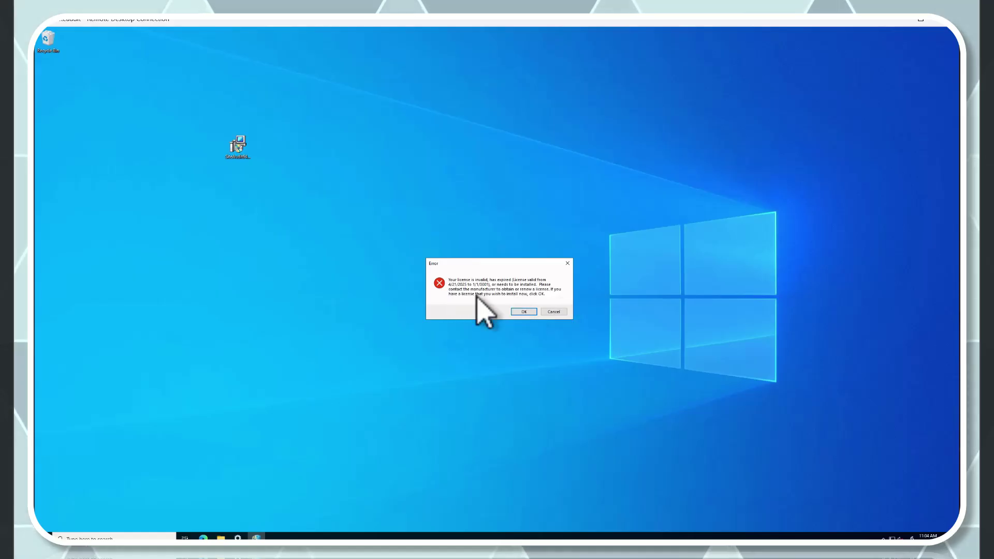
pyautogui.click(518, 313)
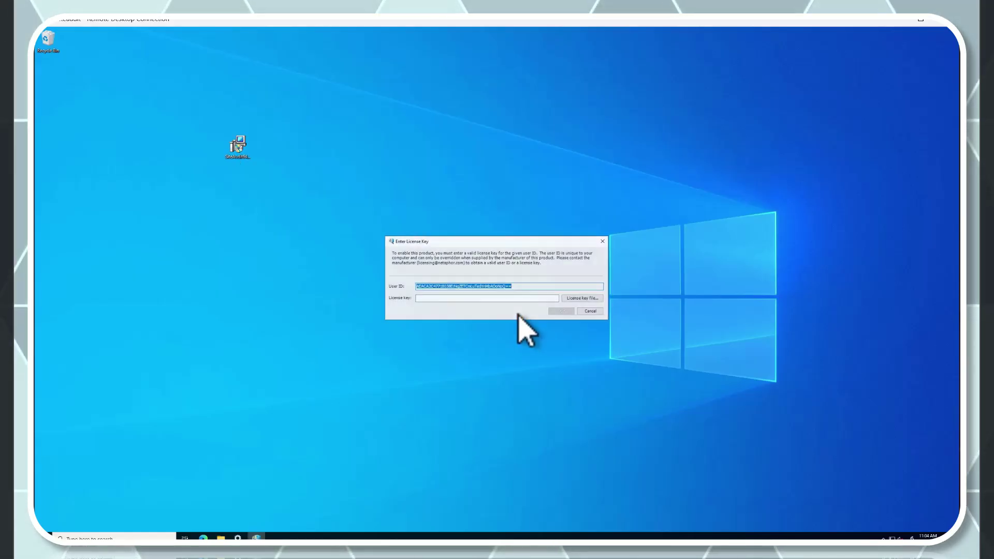
pyautogui.click(519, 288)
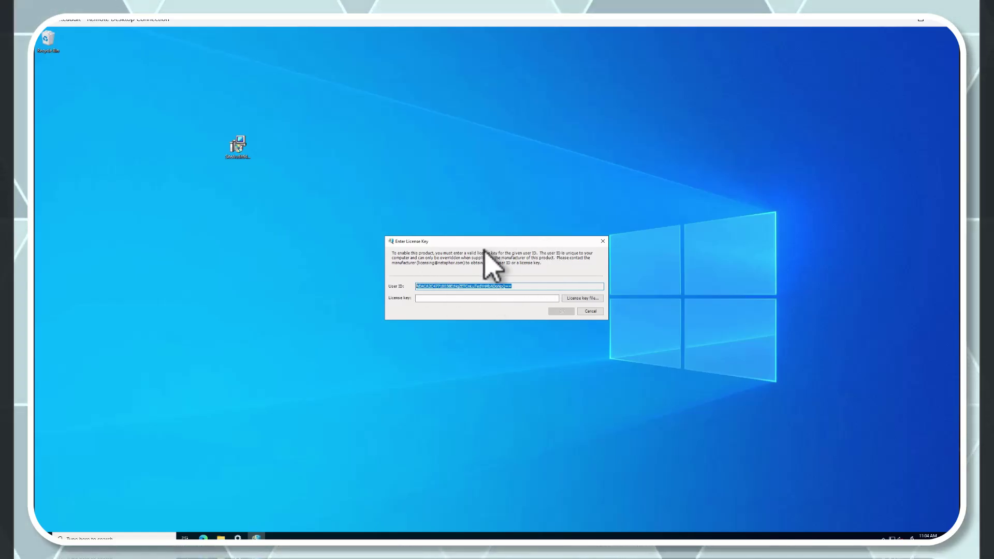
# Check the option of loading a license key file, cancel it, and paste the license key into its field and submit it
pyautogui.click(578, 299)
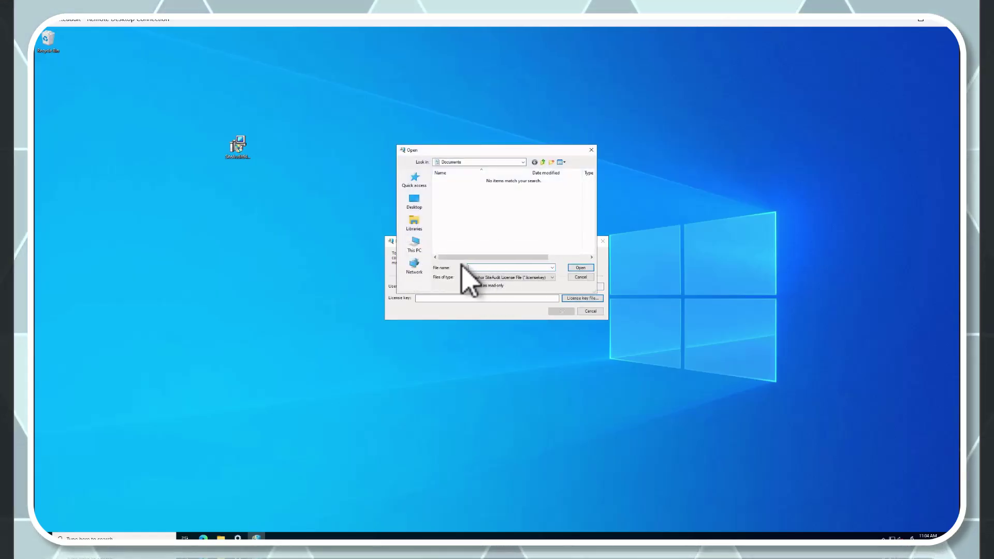
pyautogui.click(580, 277)
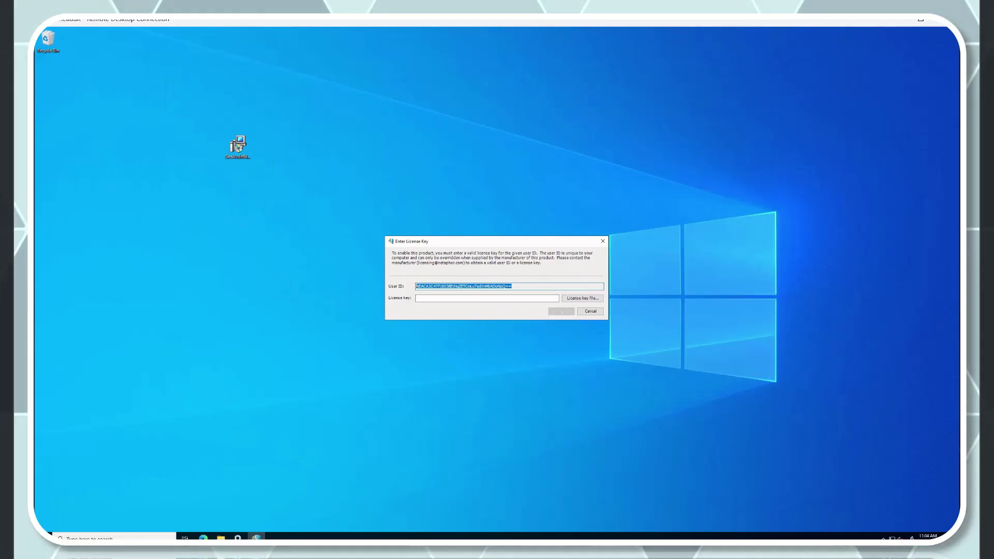
pyautogui.click(424, 300)
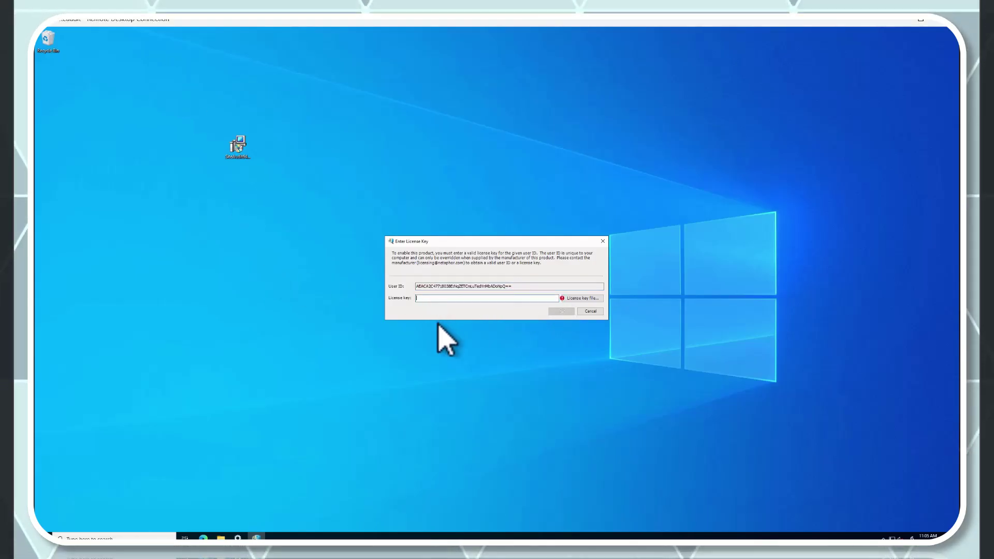
pyautogui.hotkey('ctrl', 'v')
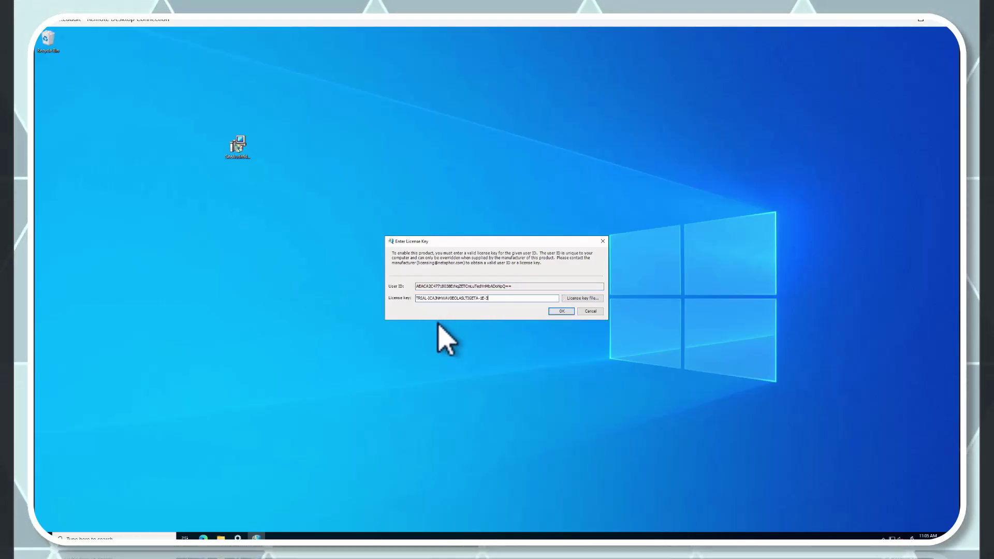
pyautogui.click(562, 313)
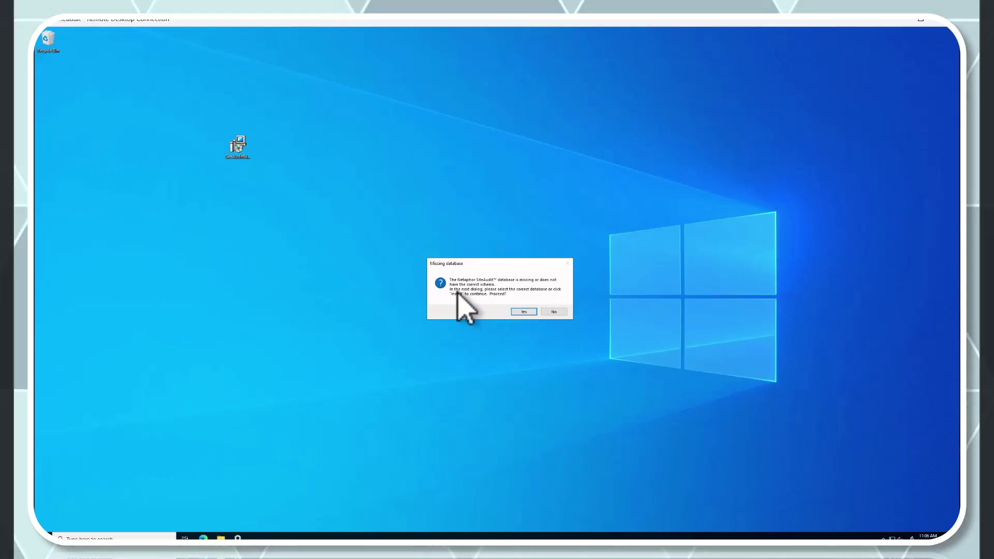
# Proceed to the database configuration, reposition its dialog and check the SQL Express server entry and its available databases
pyautogui.click(529, 314)
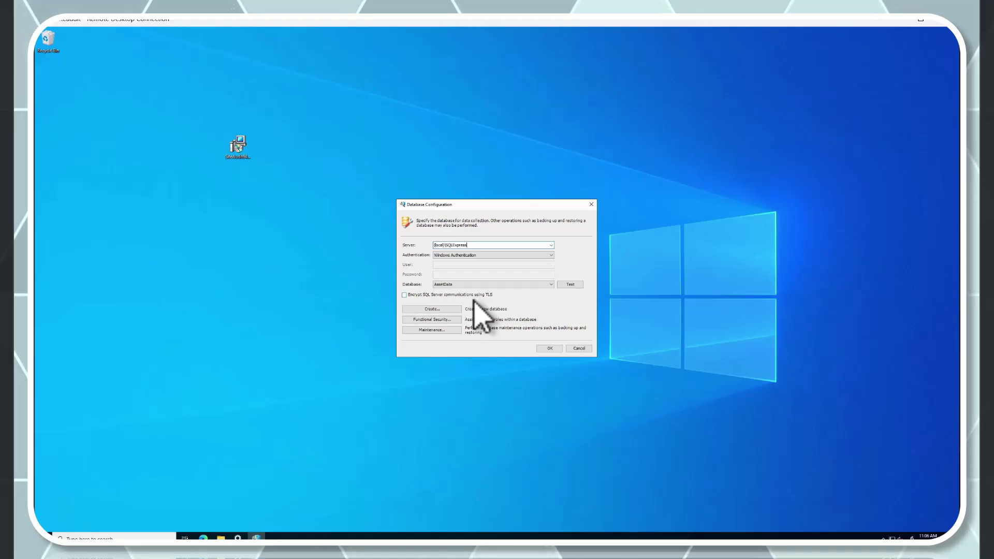
pyautogui.moveTo(493, 207); pyautogui.dragTo(490, 130)
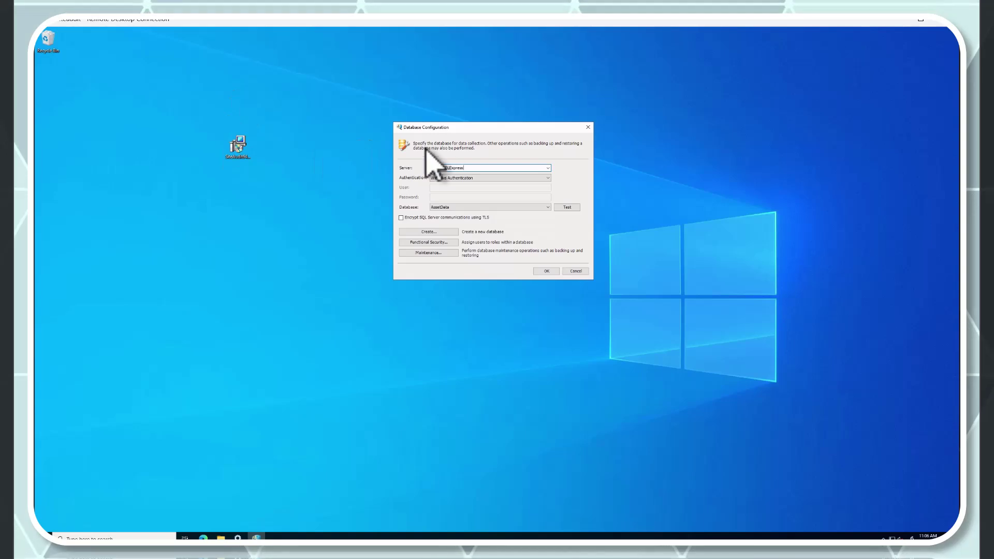
pyautogui.moveTo(475, 169); pyautogui.dragTo(424, 171)
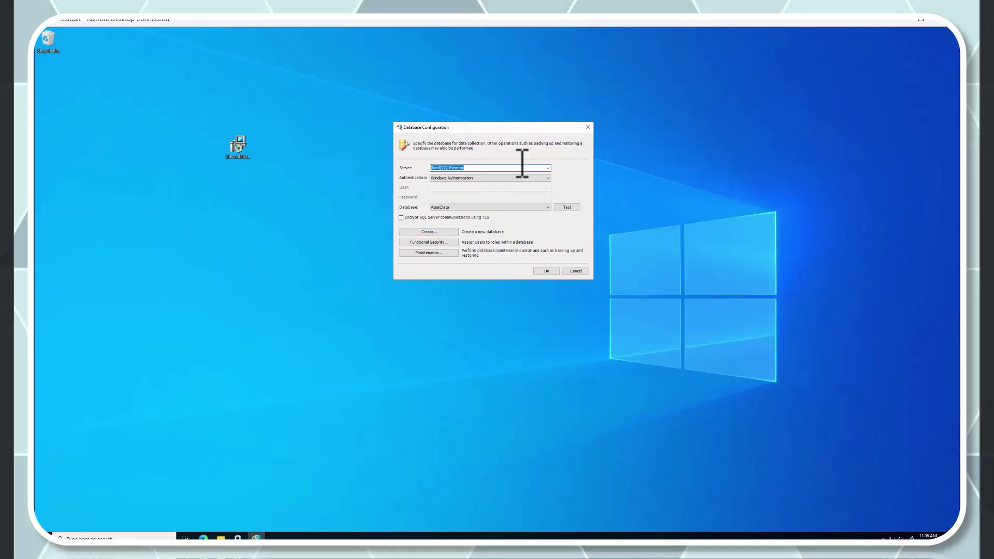
pyautogui.moveTo(496, 130); pyautogui.dragTo(496, 172)
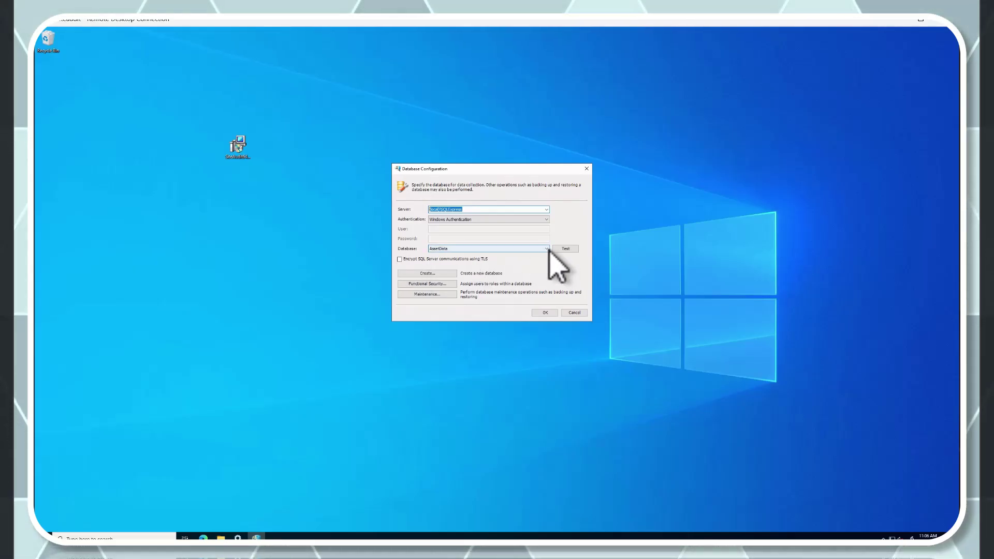
pyautogui.click(466, 250)
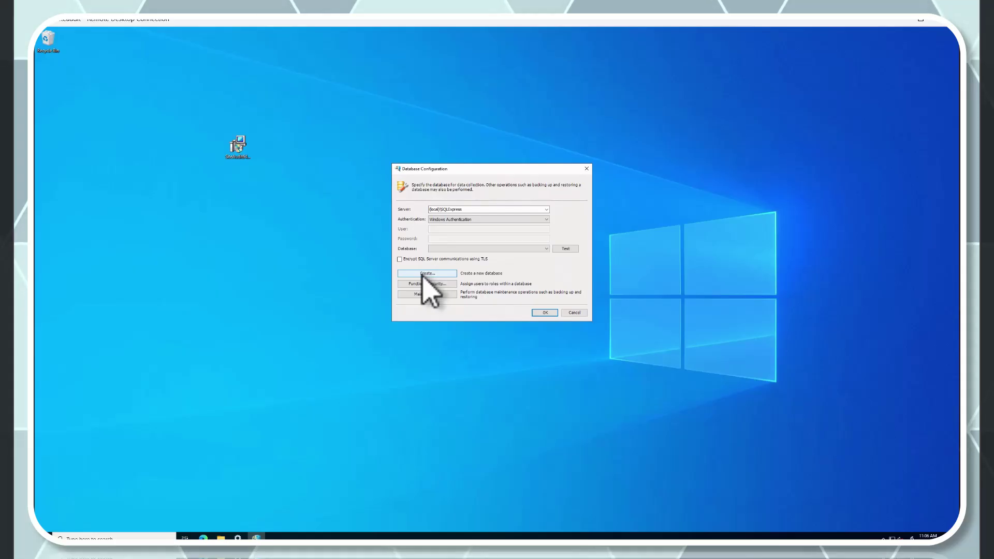
# Create a new database named SiteAudit on the SQL Express server
pyautogui.click(424, 274)
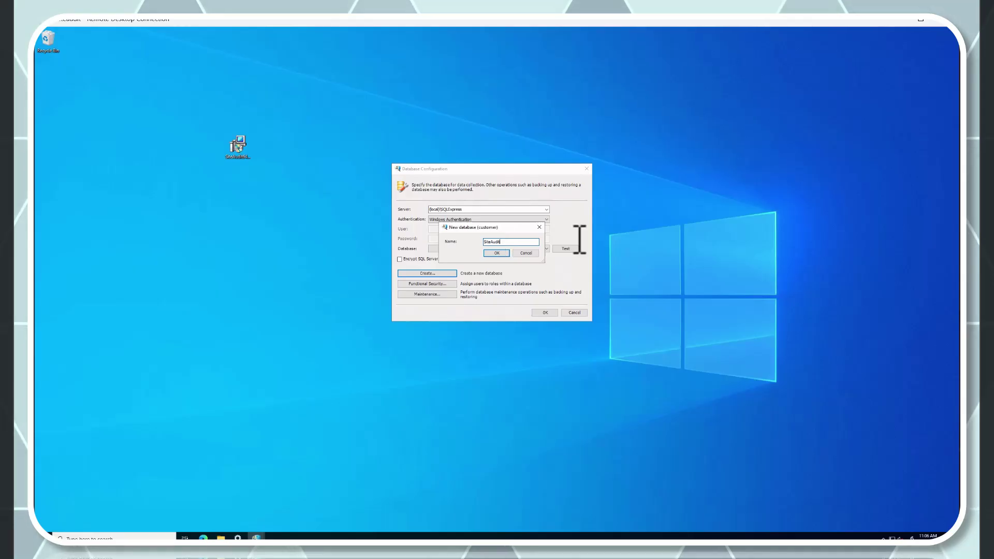
pyautogui.click(492, 253)
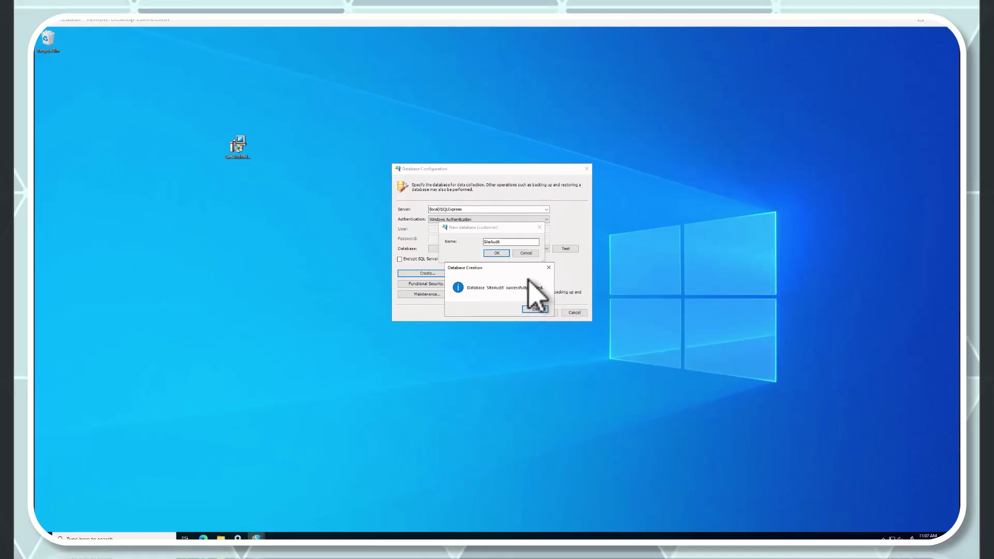
pyautogui.click(535, 309)
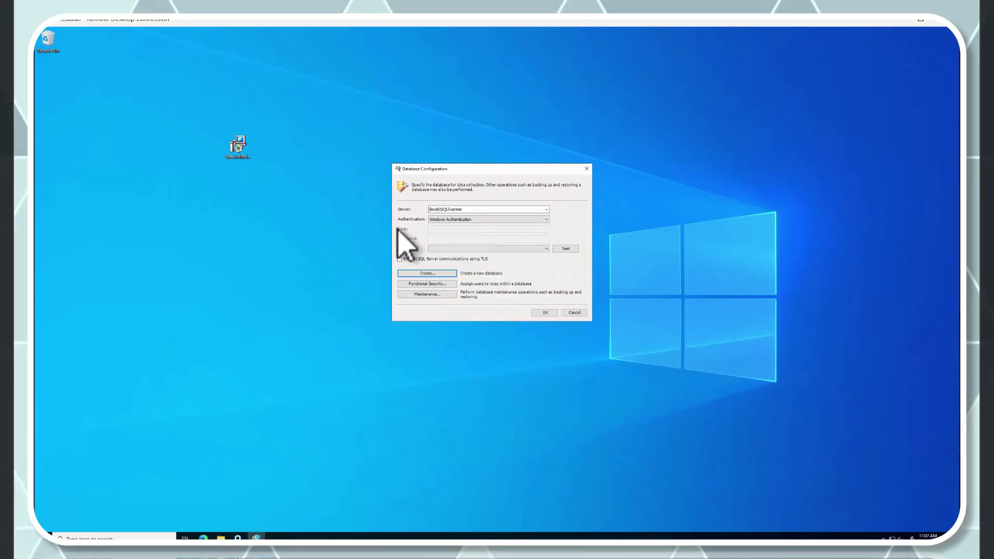
# Choose SiteAudit as the data collection database and apply the database configuration
pyautogui.click(546, 248)
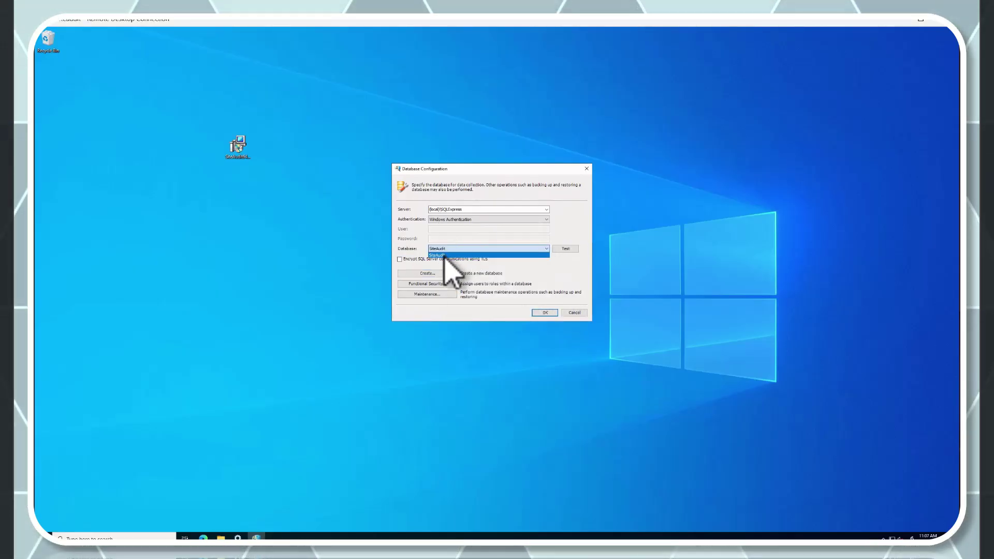
pyautogui.click(446, 258)
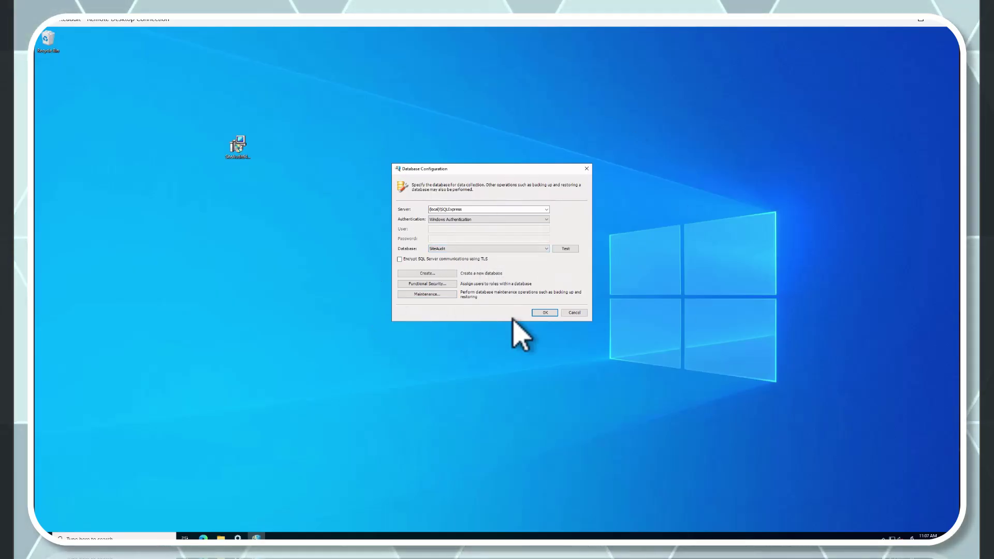
pyautogui.click(541, 313)
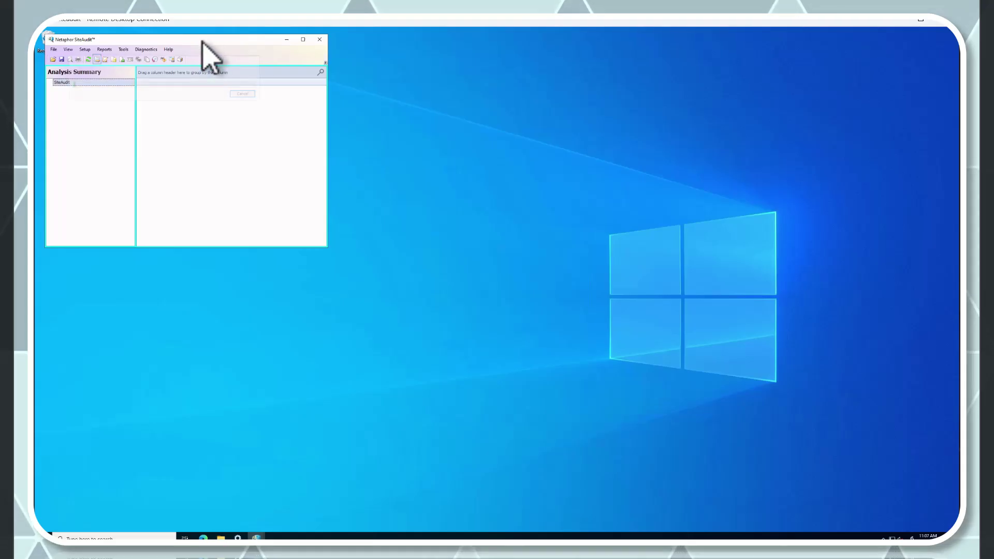
# Enlarge the SiteAudit window, reposition it on the desktop and move the installer icon out of its way
pyautogui.moveTo(204, 42); pyautogui.dragTo(461, 78)
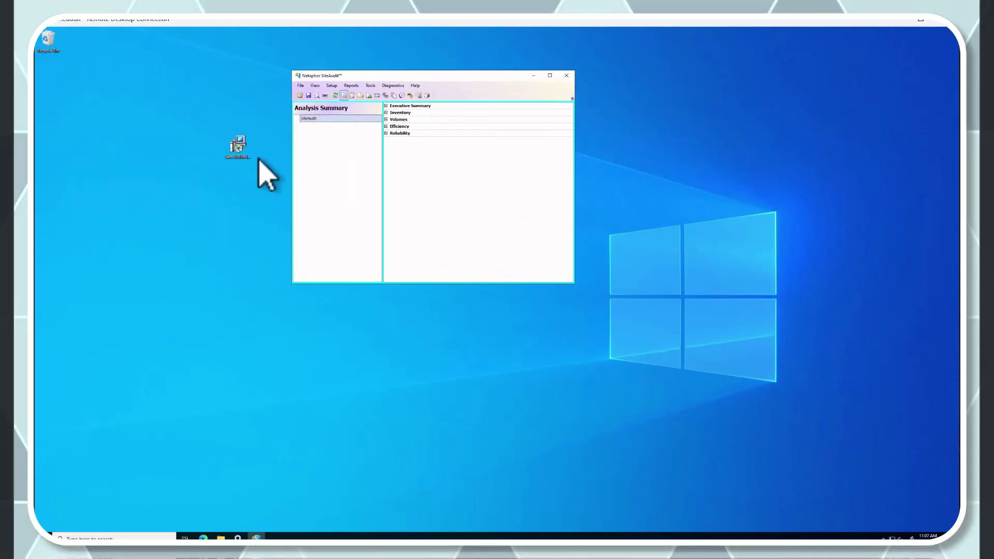
pyautogui.moveTo(236, 146); pyautogui.dragTo(77, 109)
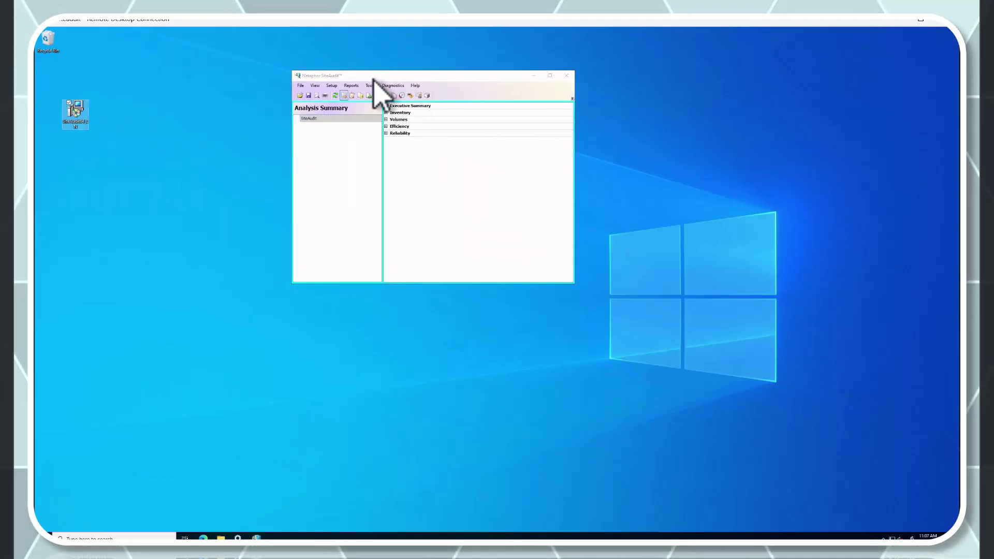
pyautogui.moveTo(372, 78); pyautogui.dragTo(327, 71)
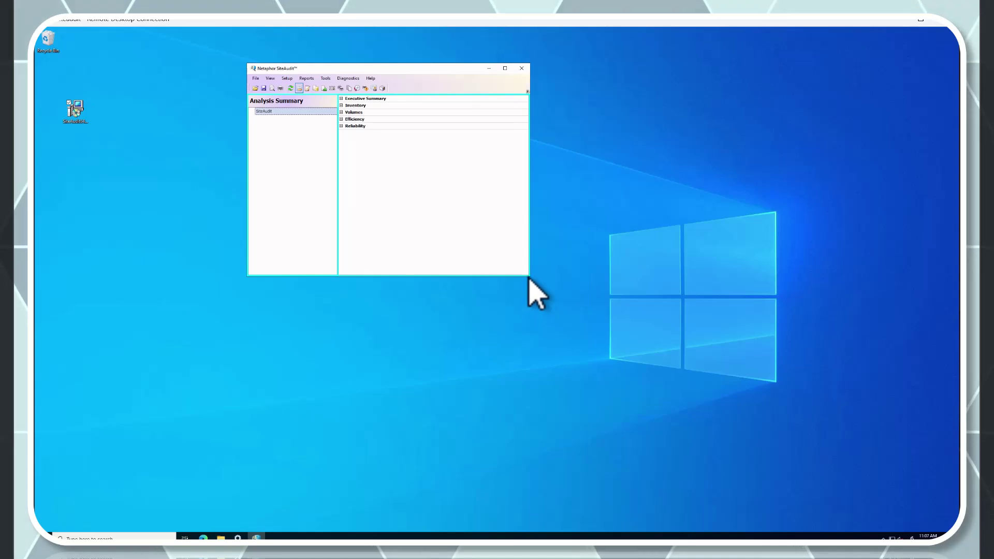
pyautogui.moveTo(530, 278); pyautogui.dragTo(670, 294)
pyautogui.moveTo(294, 75); pyautogui.dragTo(193, 94)
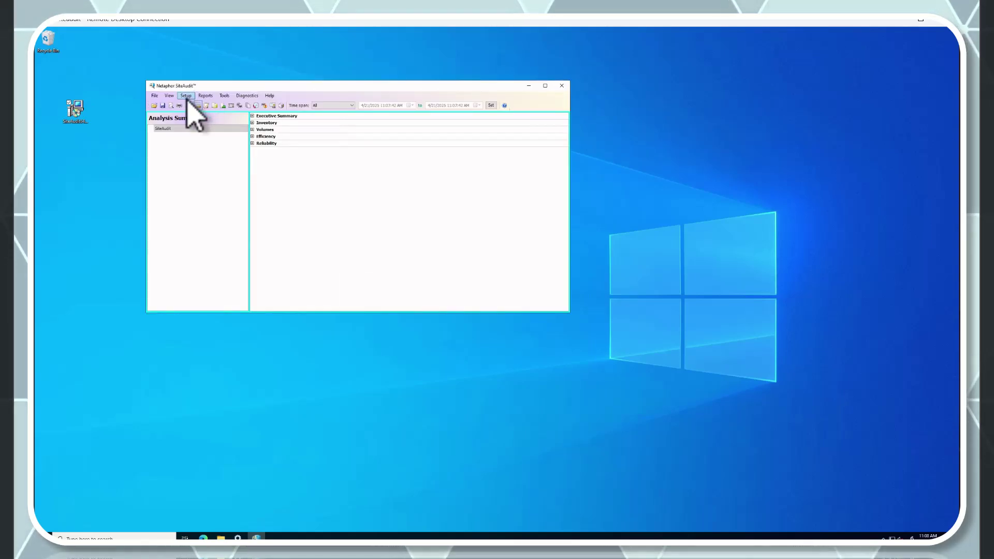
# Open the Discovery configuration and review its host credentials, devices and networks settings
pyautogui.click(187, 96)
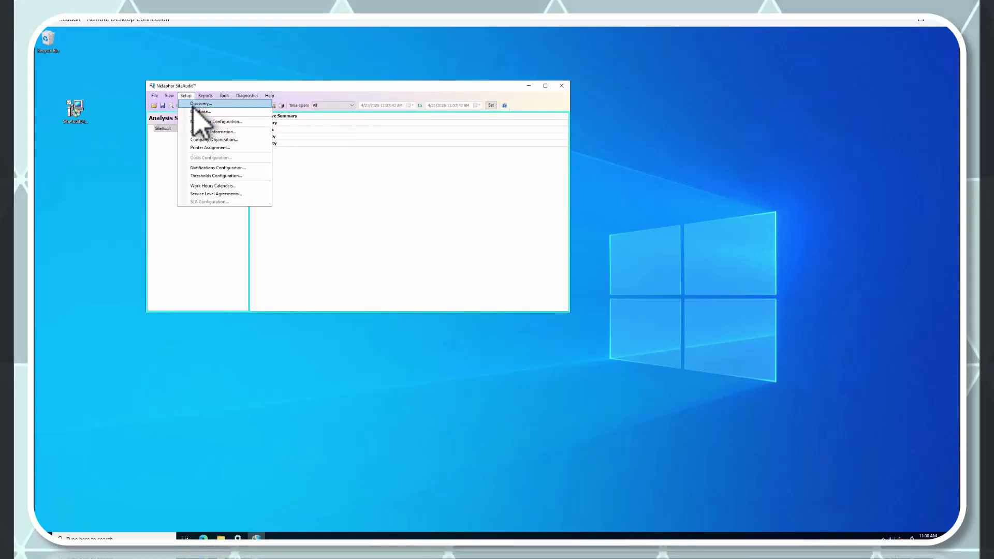
pyautogui.click(194, 105)
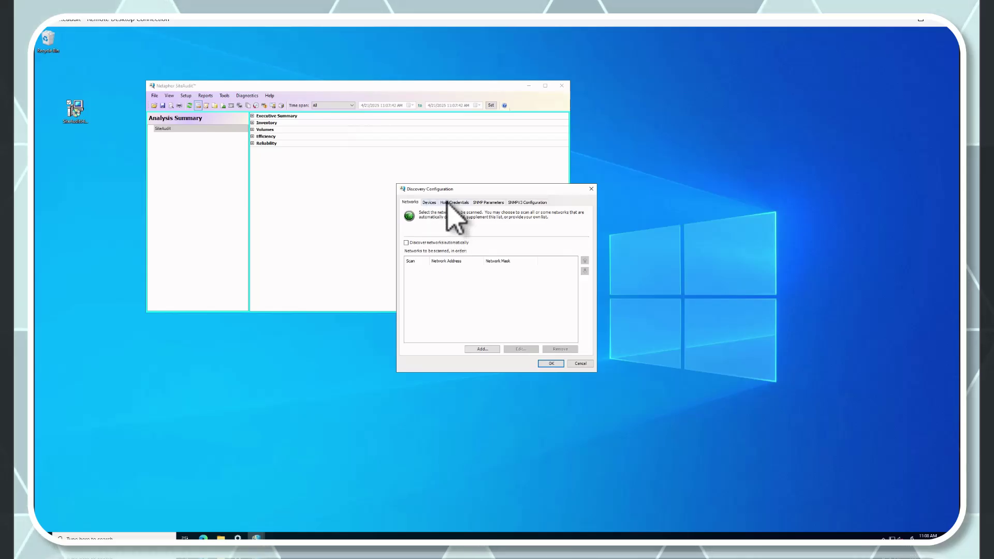
pyautogui.click(450, 204)
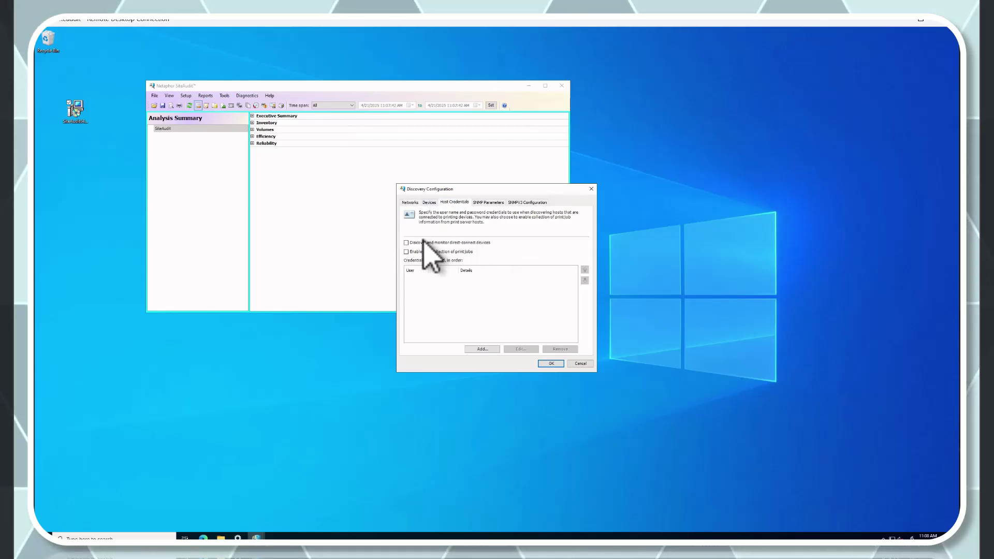
pyautogui.click(428, 204)
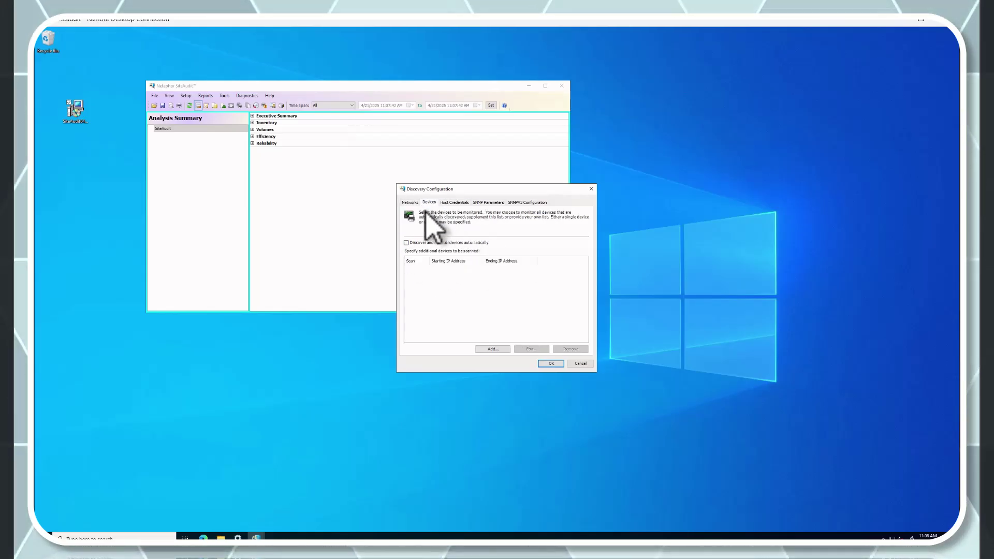
pyautogui.click(410, 203)
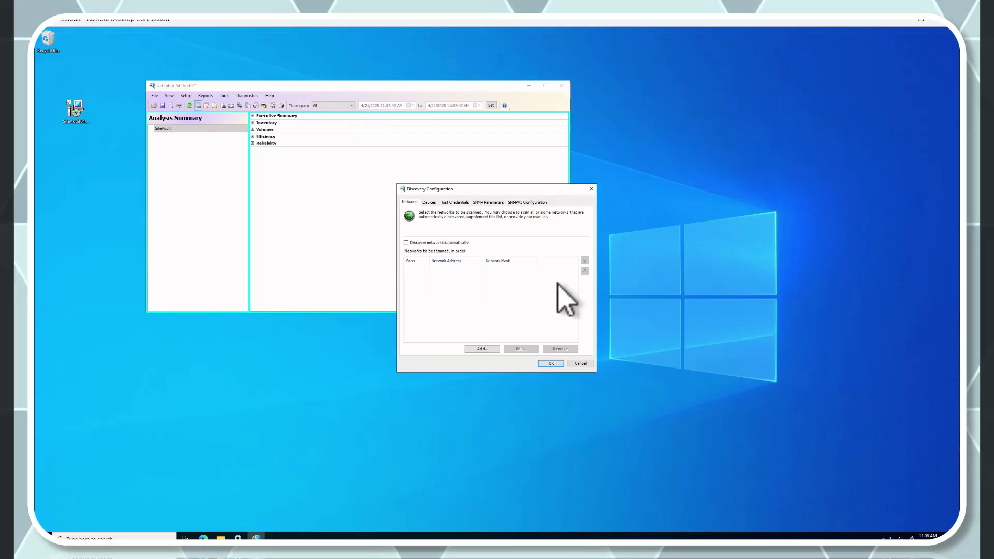
# Add a device range for discovery scanning, starting at 10.0.4.0 and ending at 10.0.4.254
pyautogui.click(429, 203)
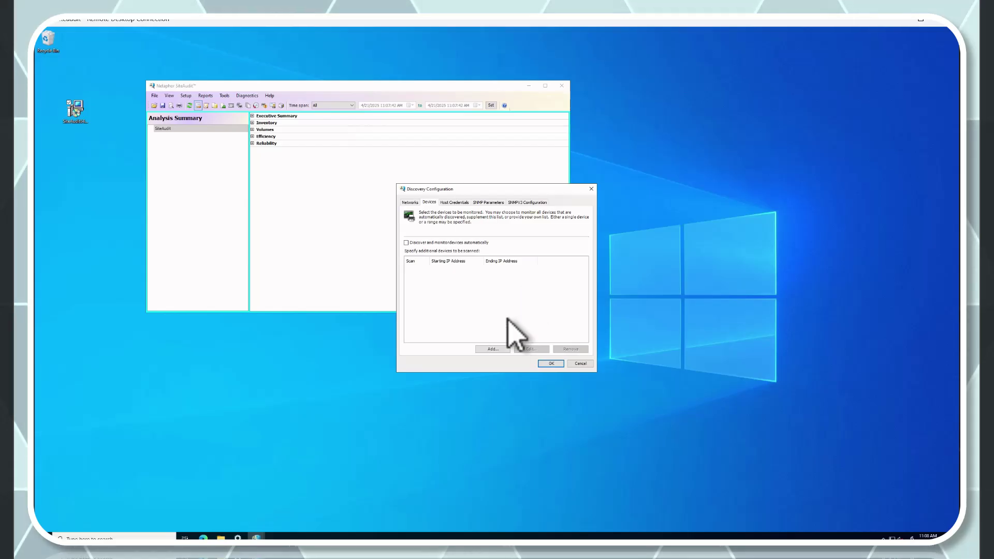
pyautogui.click(492, 350)
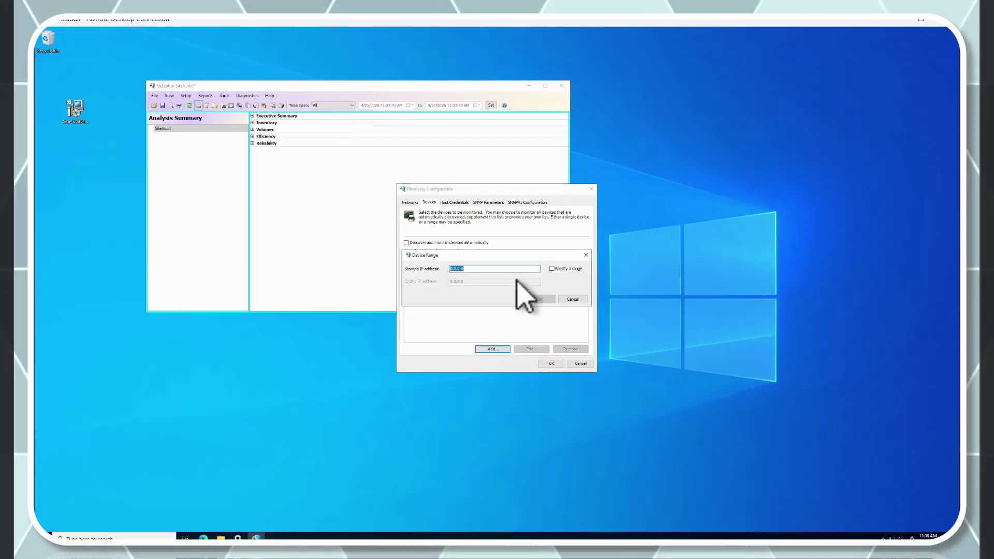
pyautogui.write('10.')
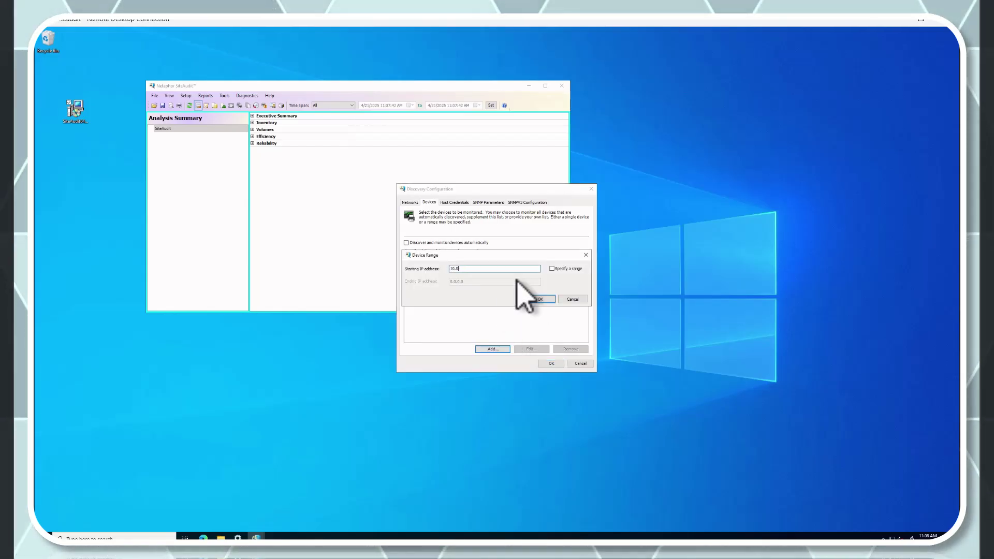
pyautogui.write('0.4.0')
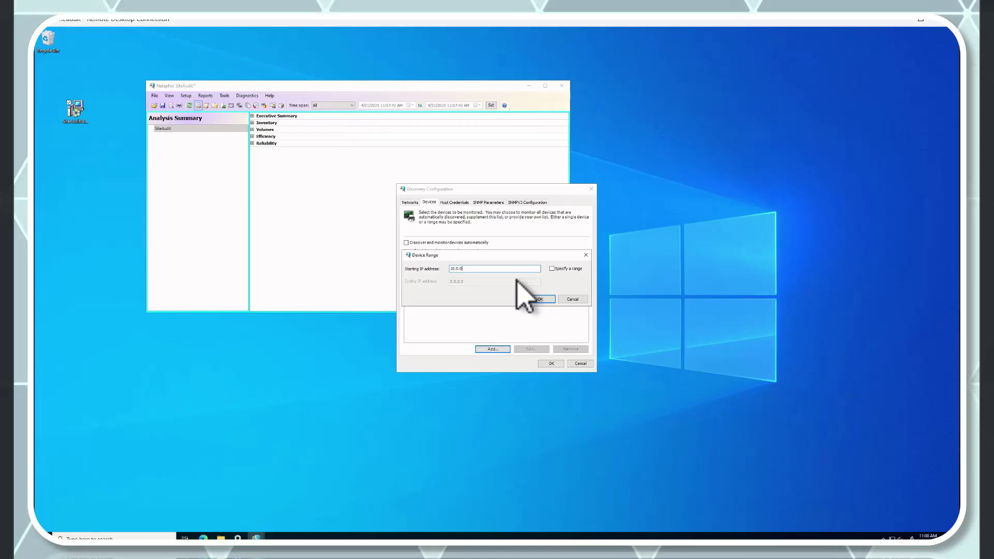
pyautogui.press('BackSpace')
pyautogui.write('4.0')
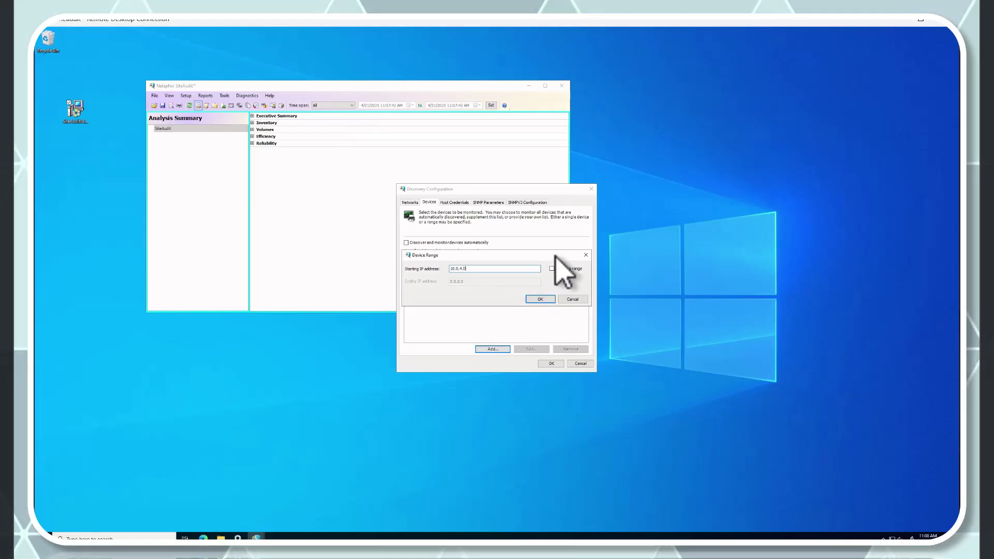
pyautogui.click(553, 269)
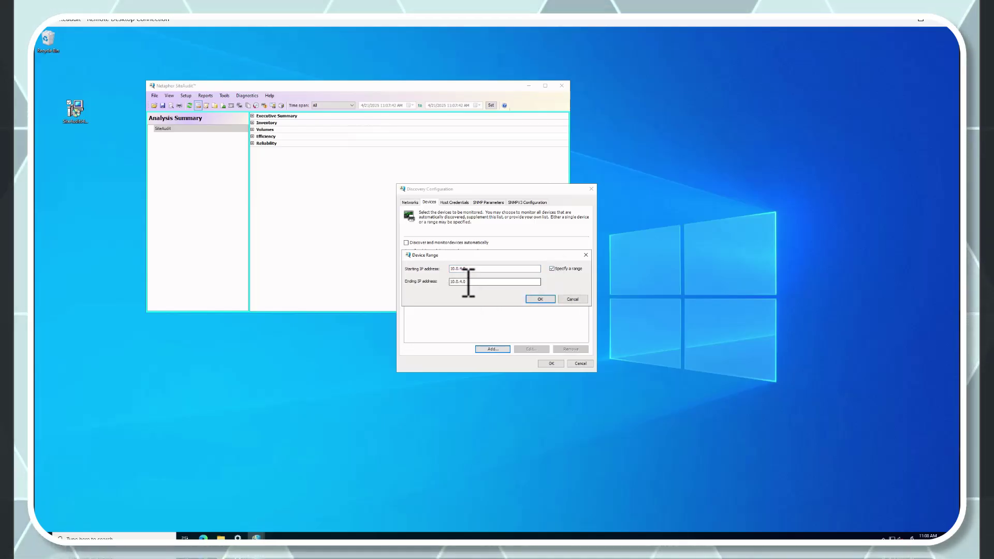
pyautogui.press('BackSpace')
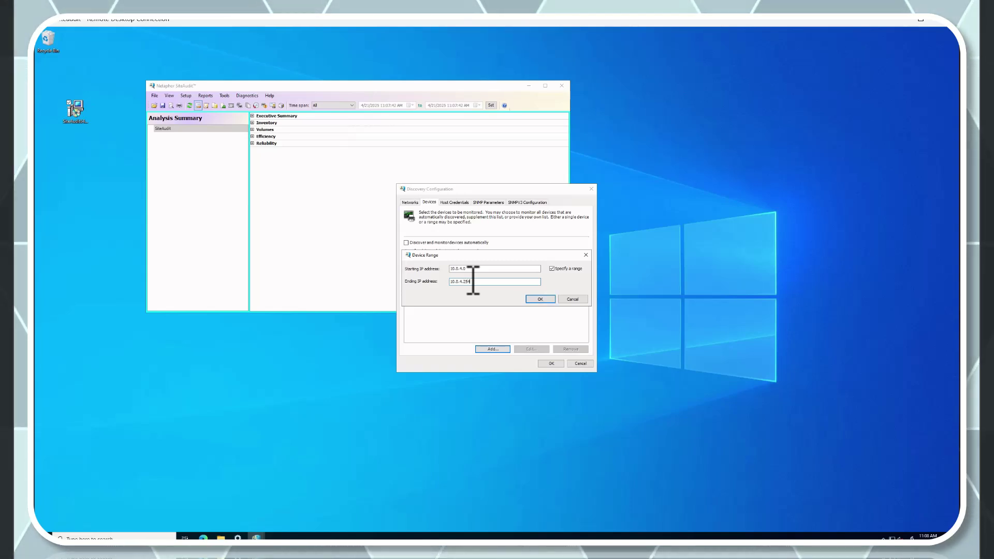
pyautogui.click(540, 299)
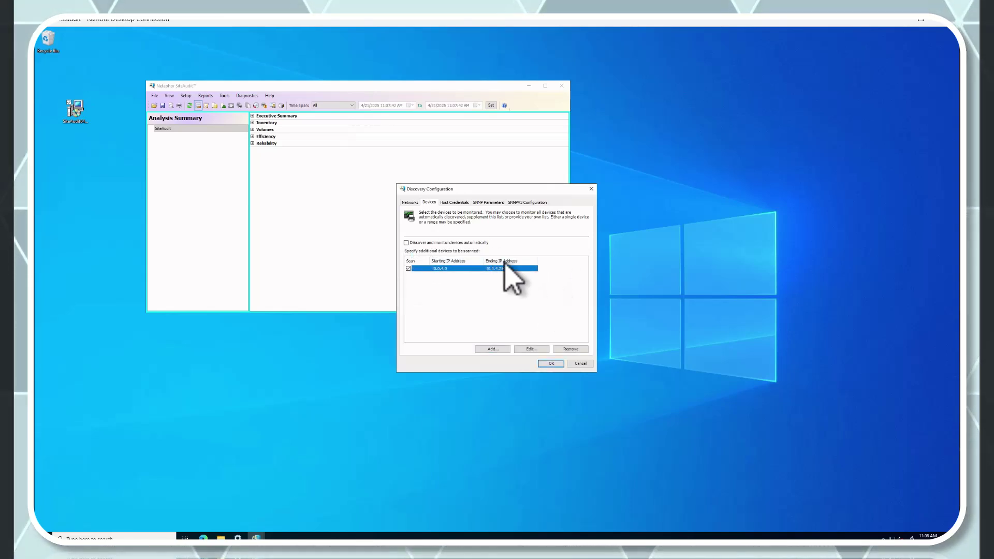
# Add the network 10.0.0.0 with mask 255.255.252.0 to the networks to be scanned
pyautogui.click(408, 203)
pyautogui.click(481, 349)
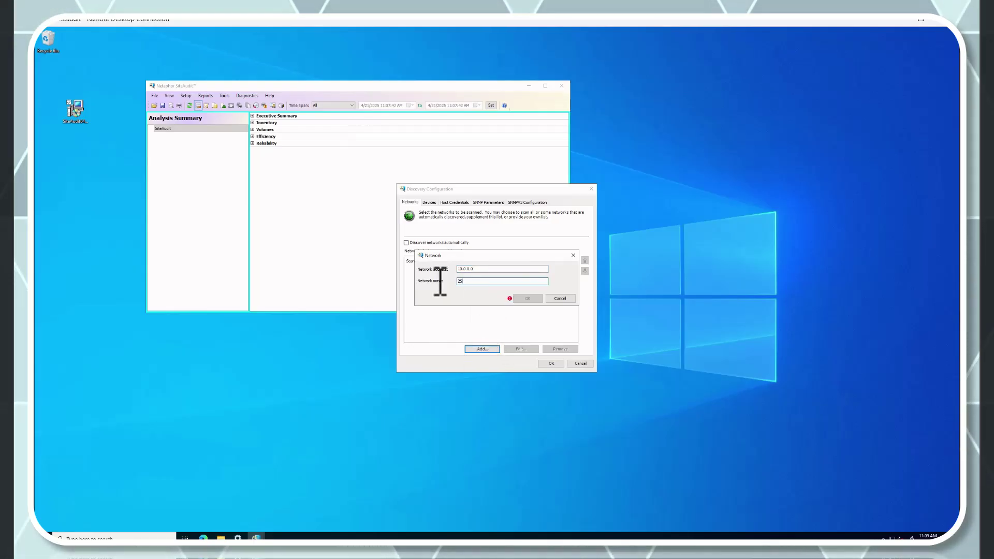
pyautogui.write('255.255.252.0')
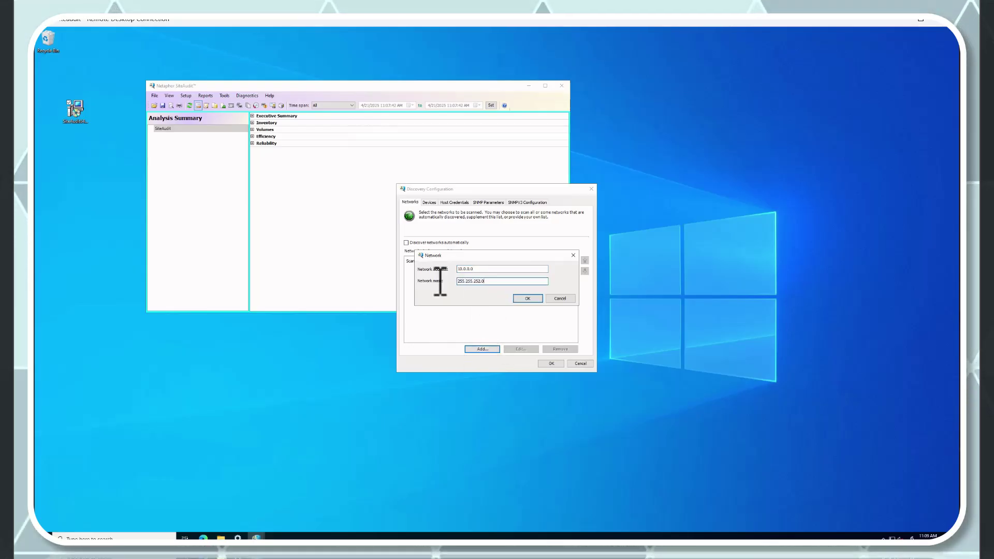
pyautogui.click(526, 299)
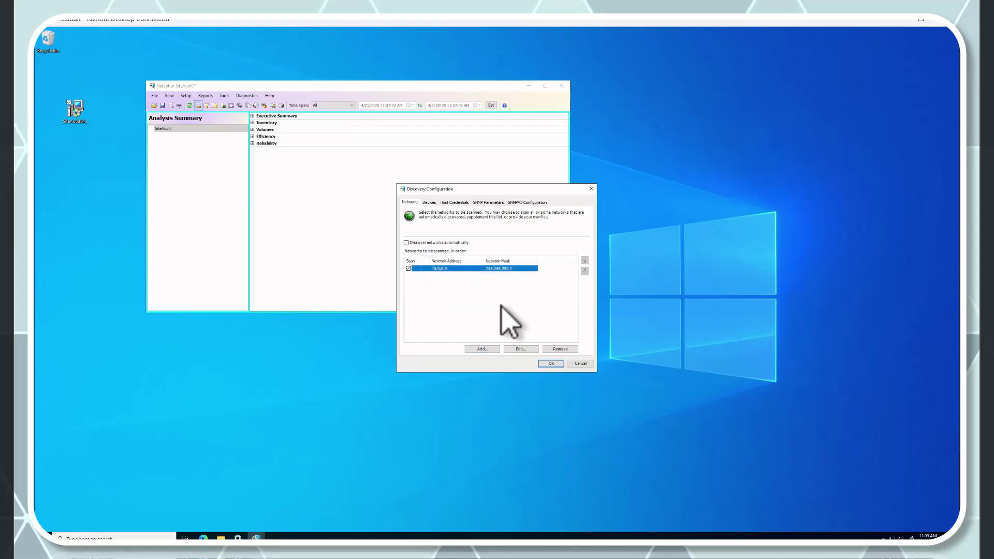
# Review the SNMP community strings and SNMPv3 users, then accept the discovery configuration
pyautogui.click(487, 203)
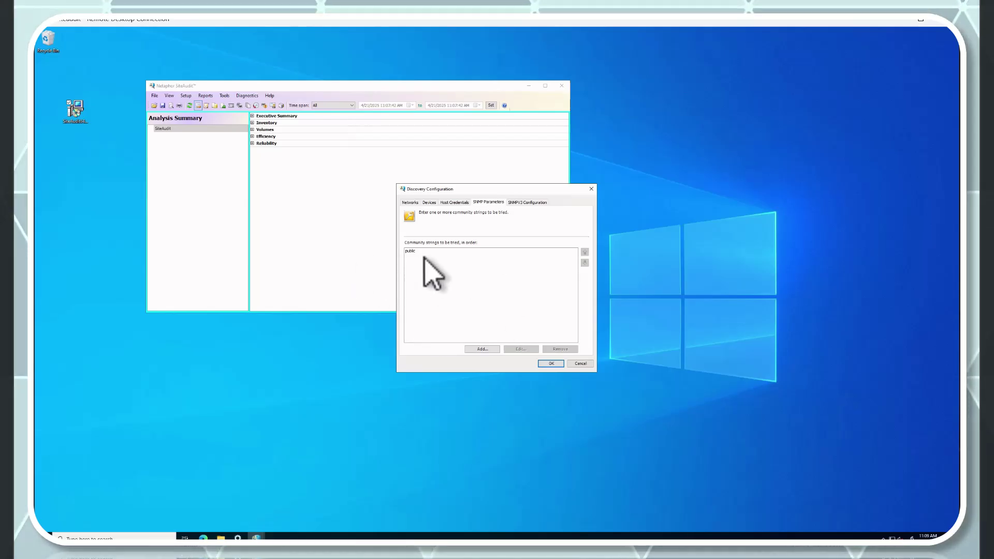
pyautogui.moveTo(507, 190); pyautogui.dragTo(526, 166)
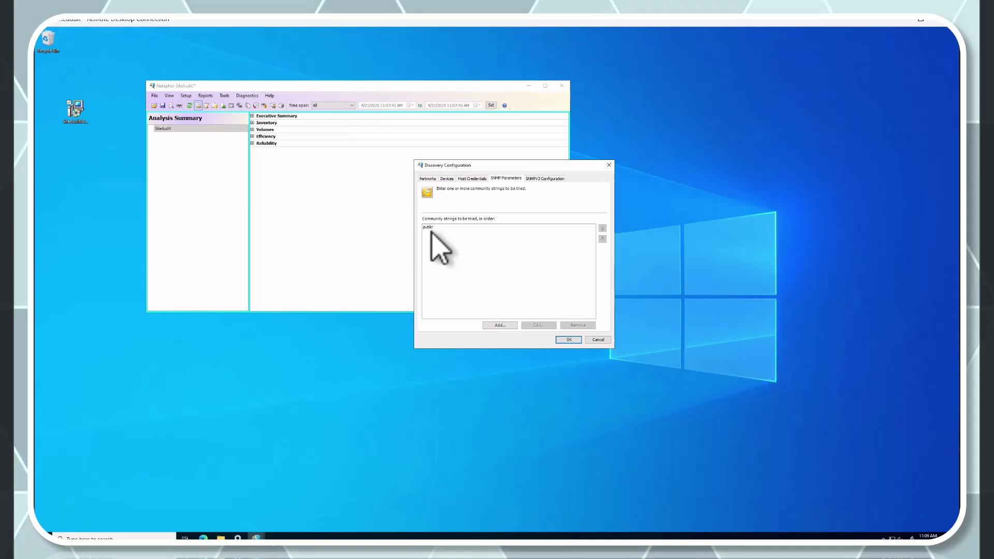
pyautogui.click(544, 179)
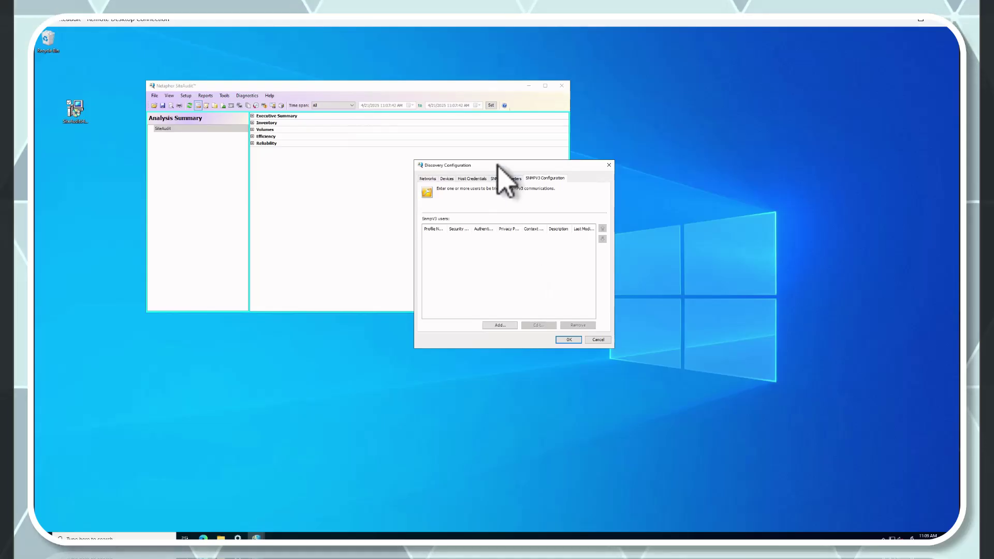
pyautogui.moveTo(498, 164); pyautogui.dragTo(393, 167)
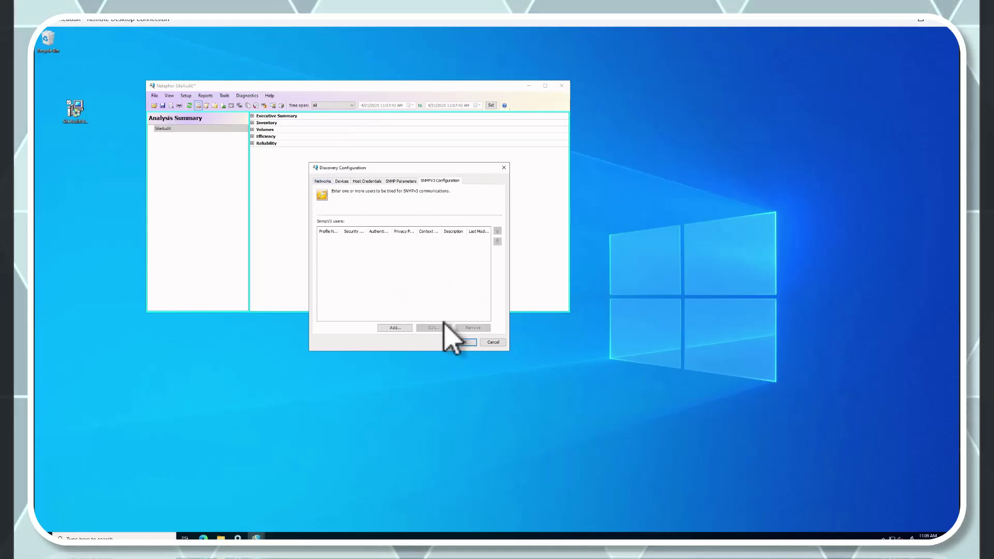
pyautogui.click(461, 343)
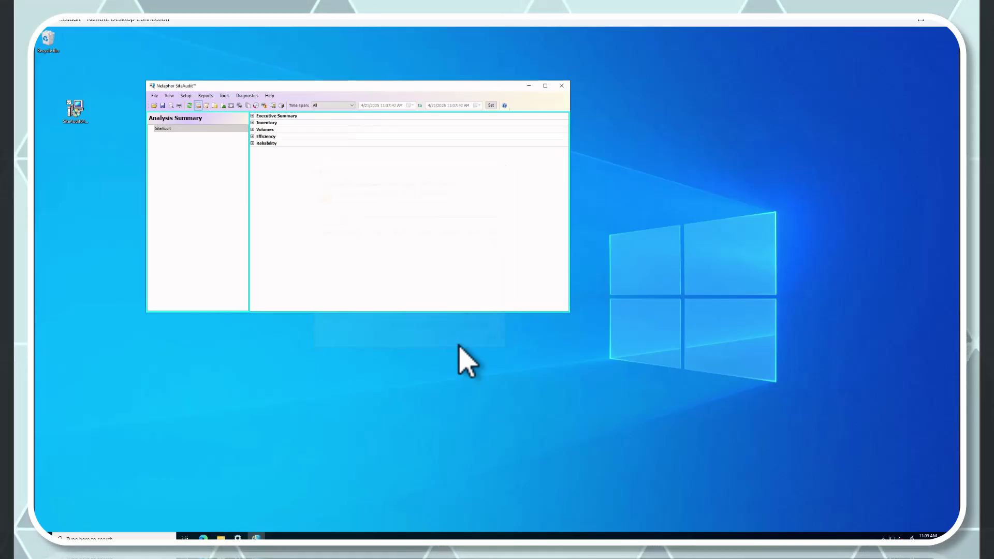
# Compare the database authentication with the Netaphor SiteAudit Monitor service's log-on account in Services, closing both dialogs without changes
pyautogui.click(224, 97)
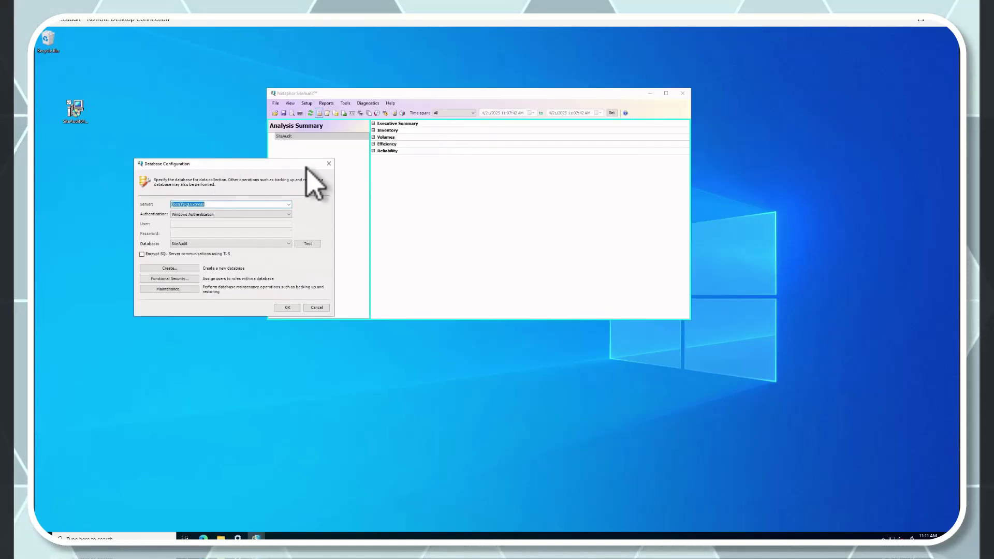
pyautogui.moveTo(228, 166); pyautogui.dragTo(207, 159)
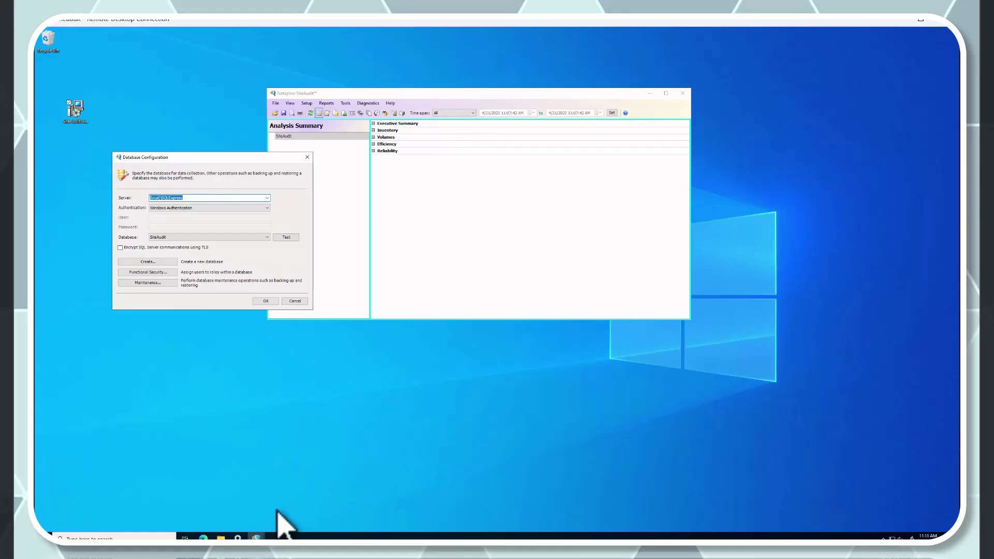
pyautogui.moveTo(238, 538)
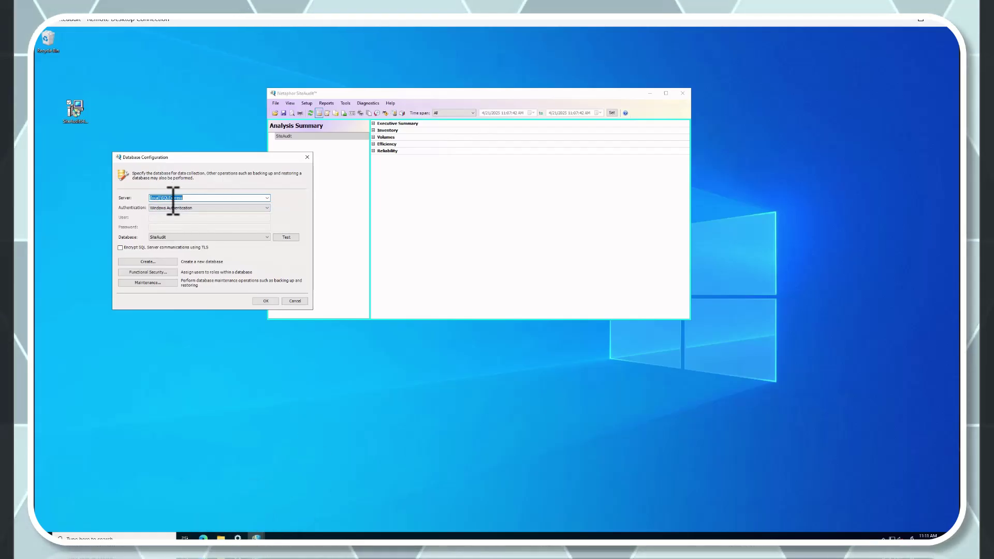
pyautogui.click(238, 538)
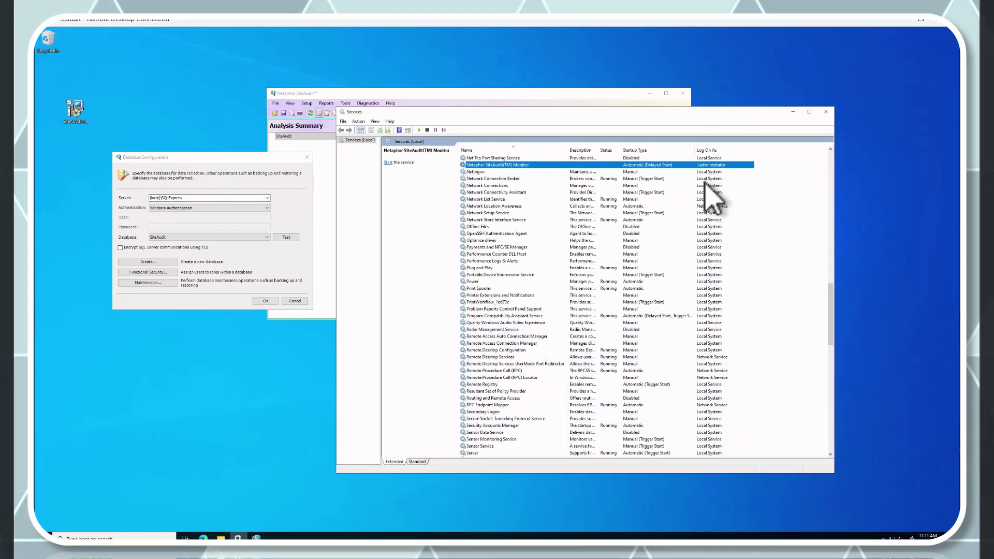
pyautogui.doubleClick(491, 167)
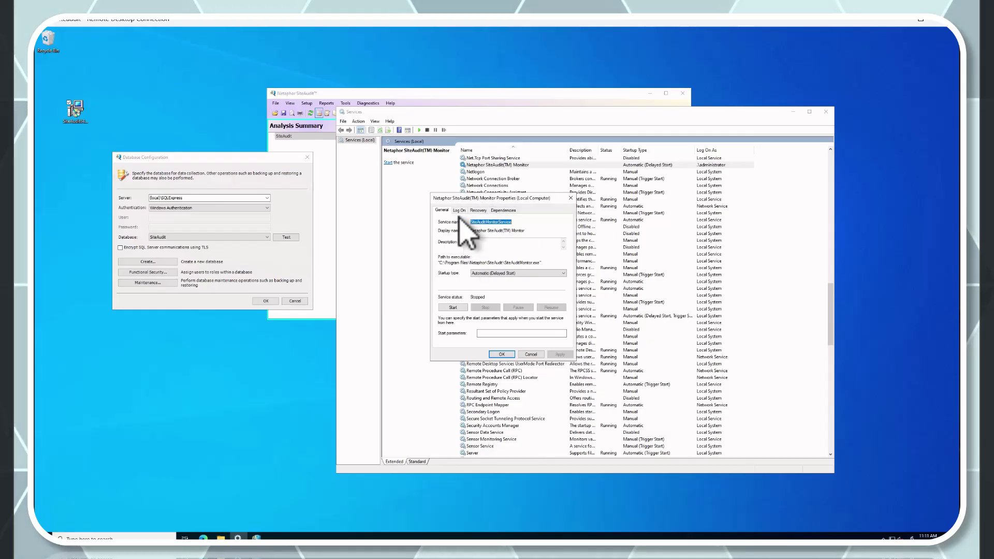
pyautogui.click(459, 211)
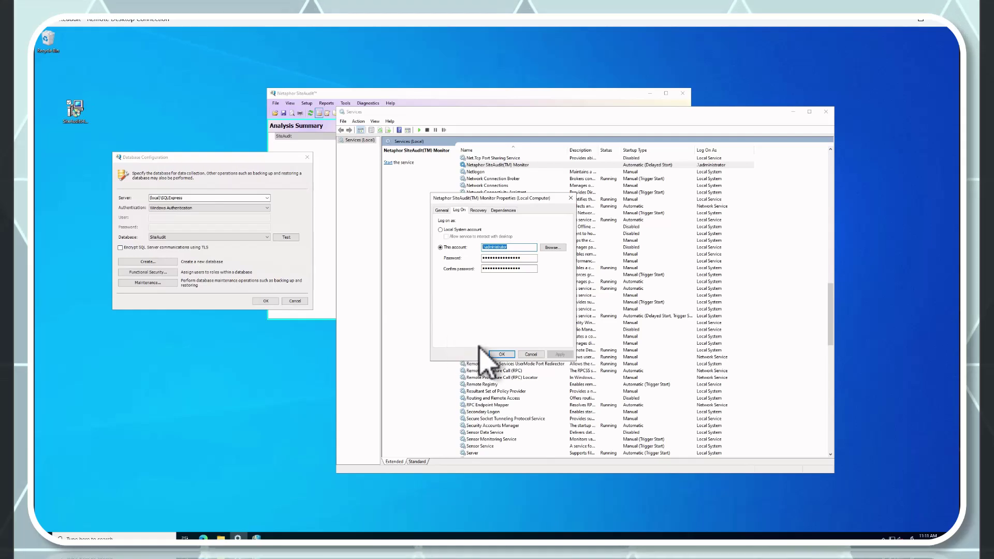
pyautogui.moveTo(496, 199); pyautogui.dragTo(658, 261)
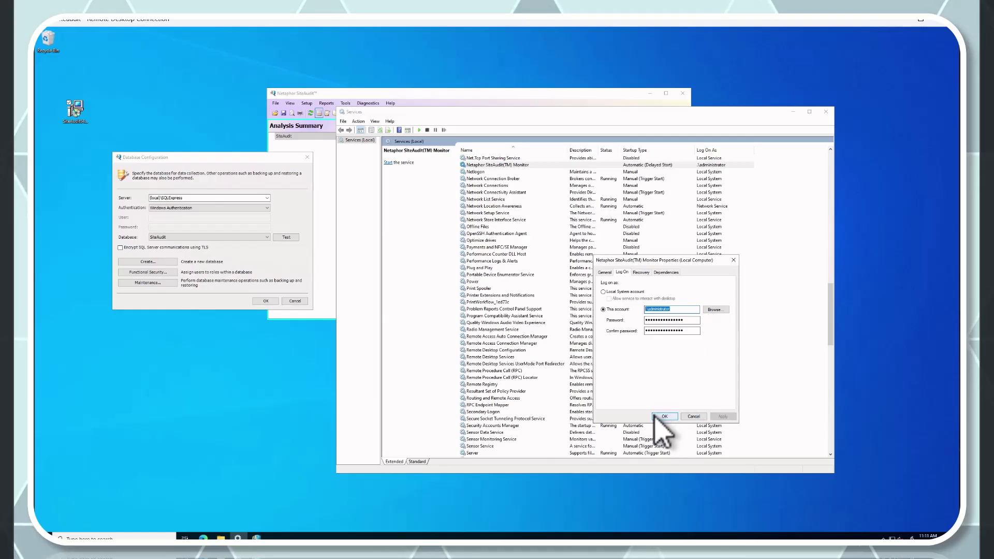
pyautogui.click(694, 417)
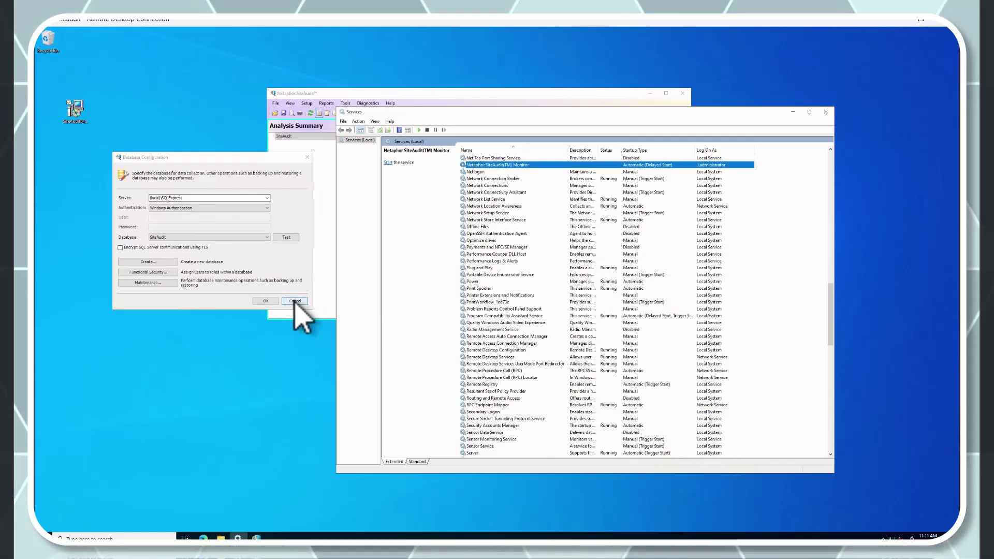
pyautogui.click(295, 300)
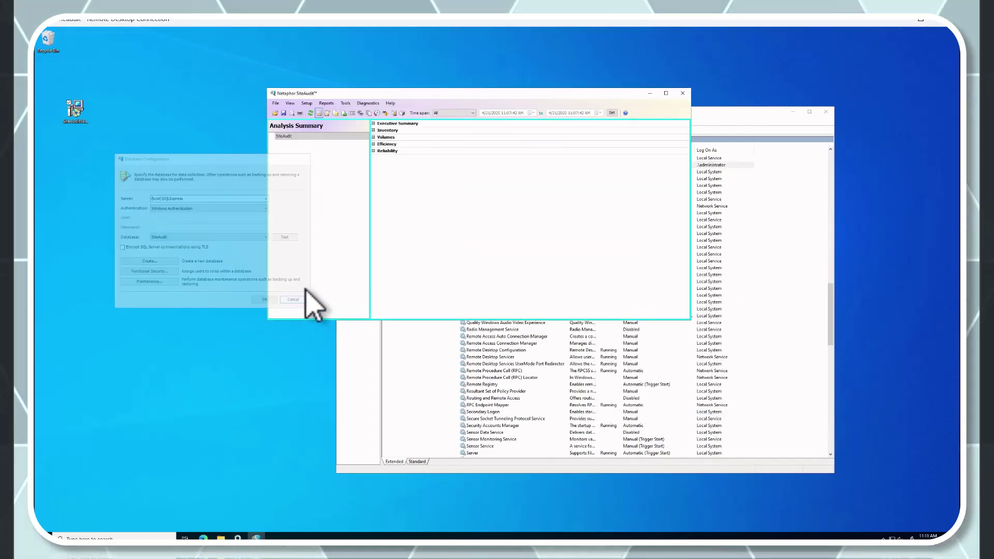
# Start SiteAudit monitoring
pyautogui.click(344, 107)
pyautogui.click(370, 113)
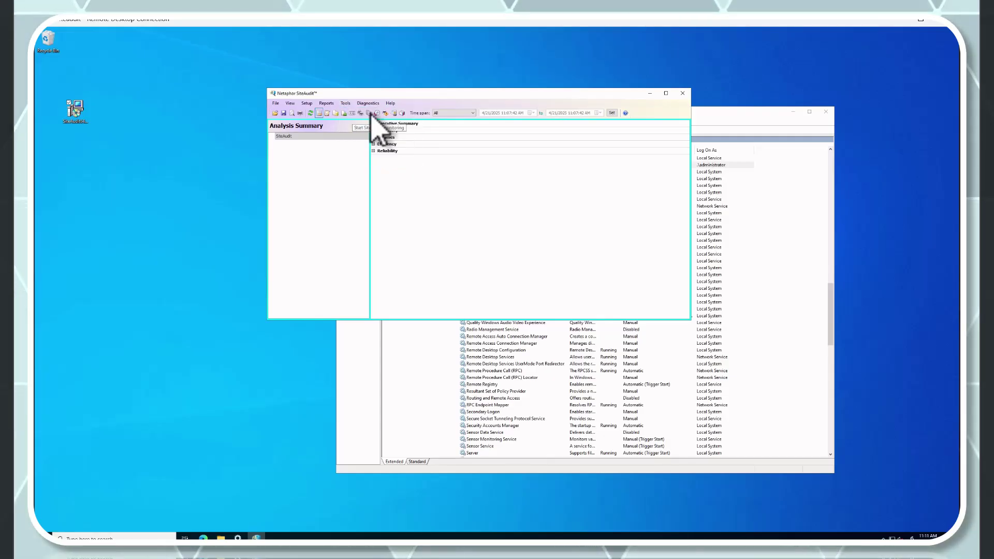
pyautogui.click(369, 114)
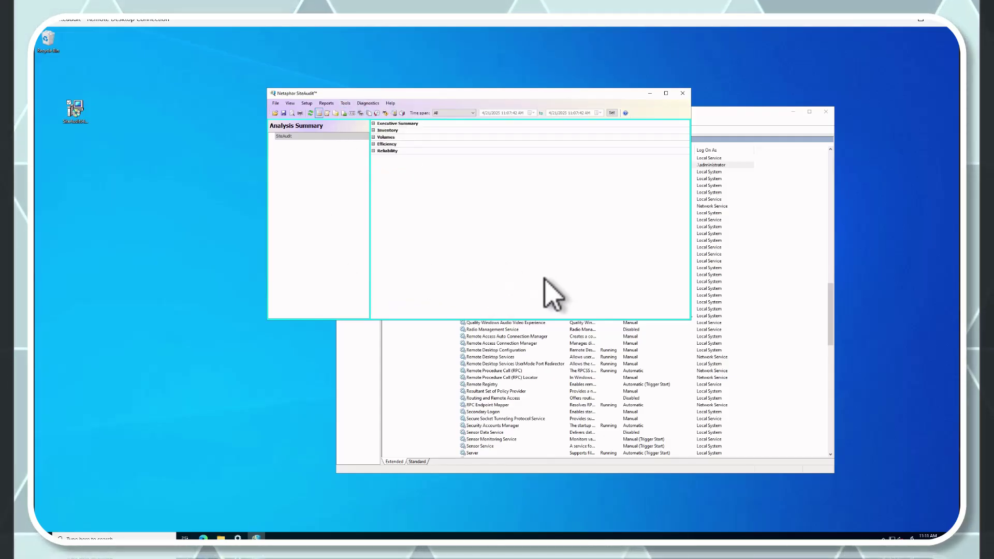
# Check the Netaphor SiteAudit Monitor service's status, close Services and check the monitoring command in SiteAudit
pyautogui.moveTo(473, 93); pyautogui.dragTo(326, 85)
pyautogui.click(614, 130)
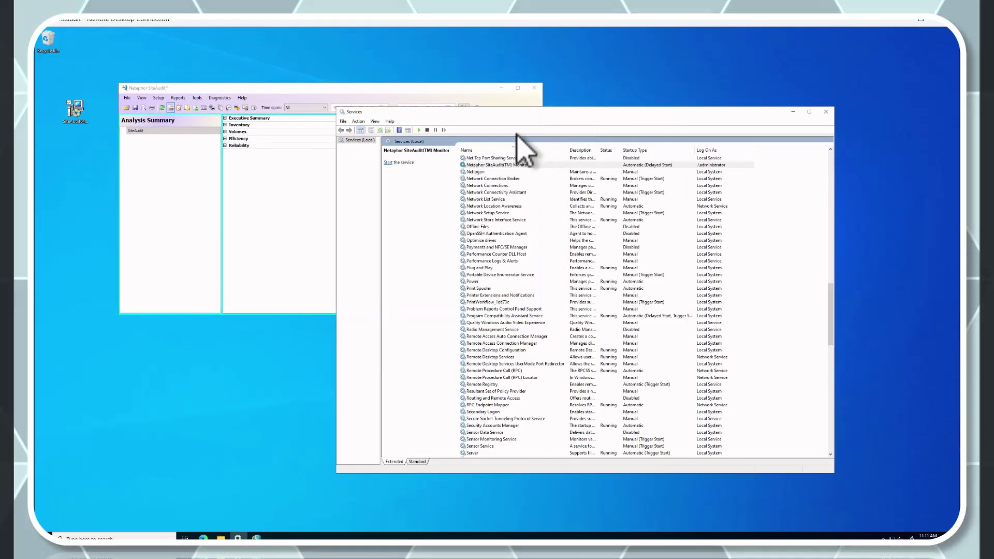
pyautogui.click(512, 165)
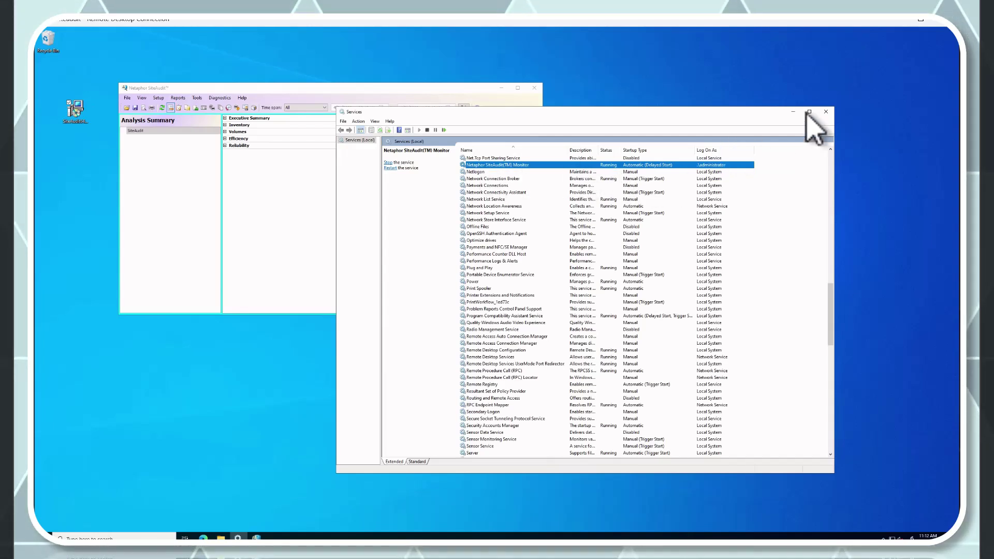
pyautogui.click(826, 112)
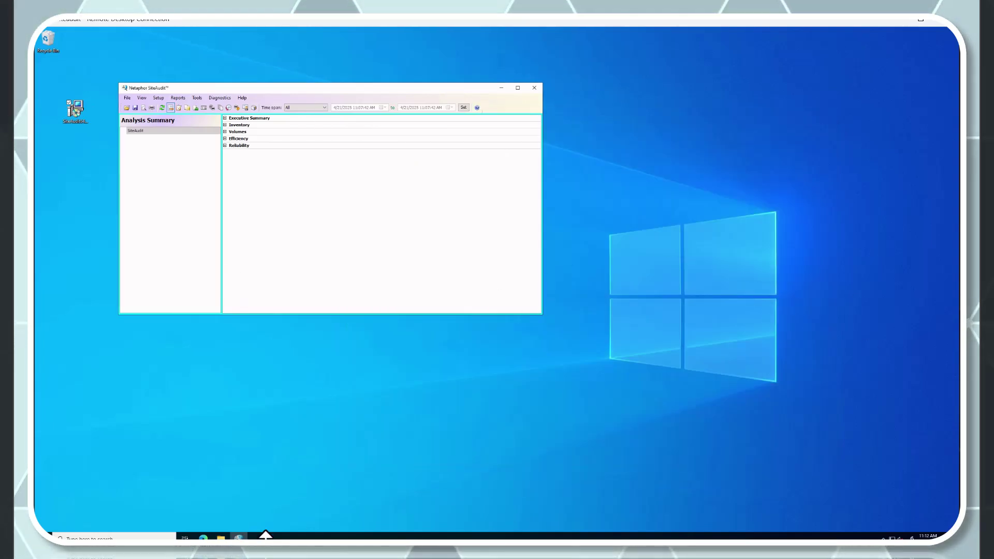
pyautogui.click(198, 98)
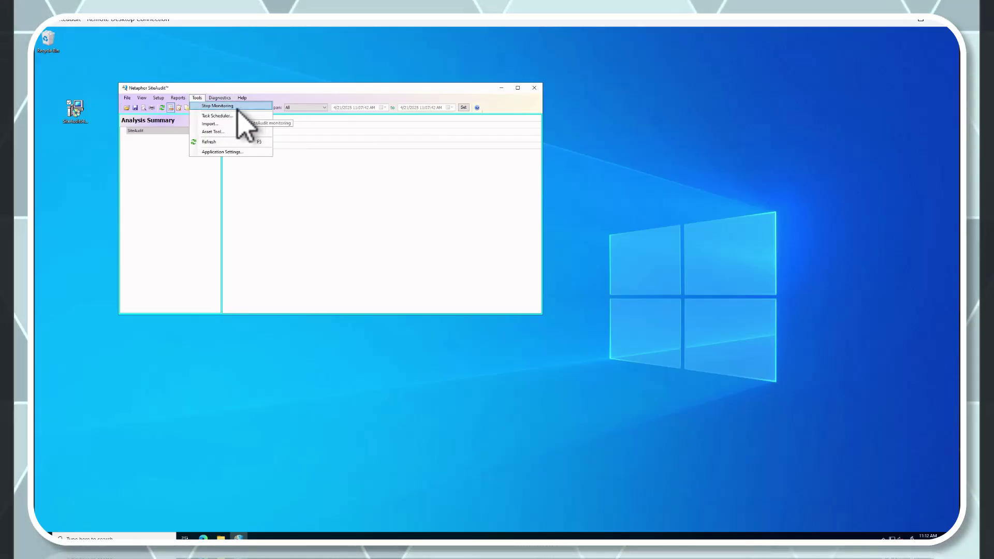
pyautogui.moveTo(290, 89); pyautogui.dragTo(342, 95)
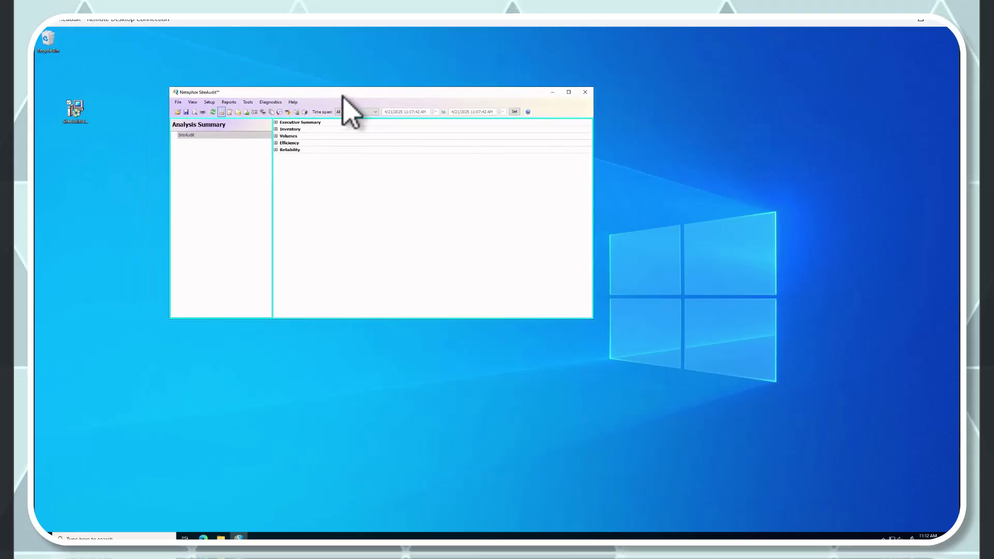
# Open Task Manager and expand it to the full list of processes
pyautogui.rightClick(498, 537)
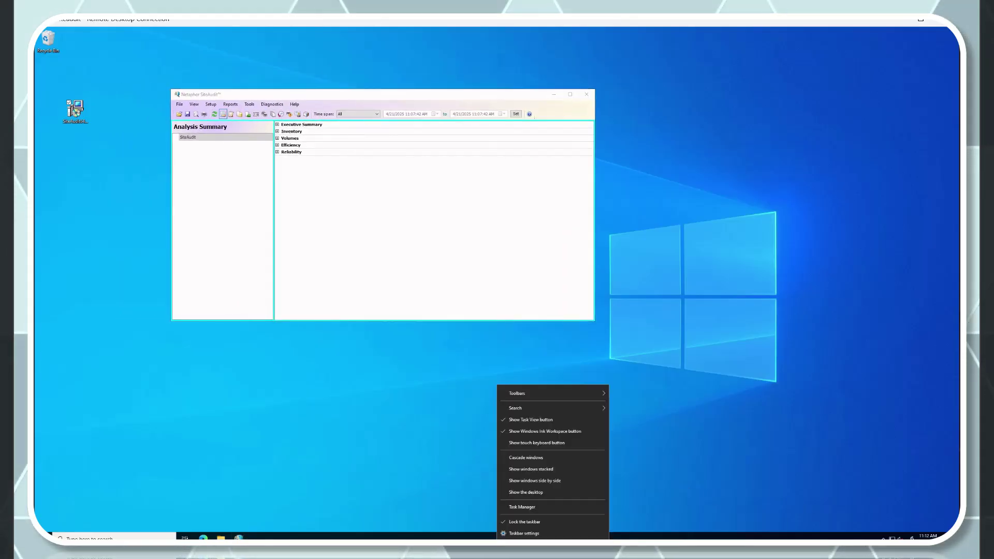
pyautogui.click(521, 506)
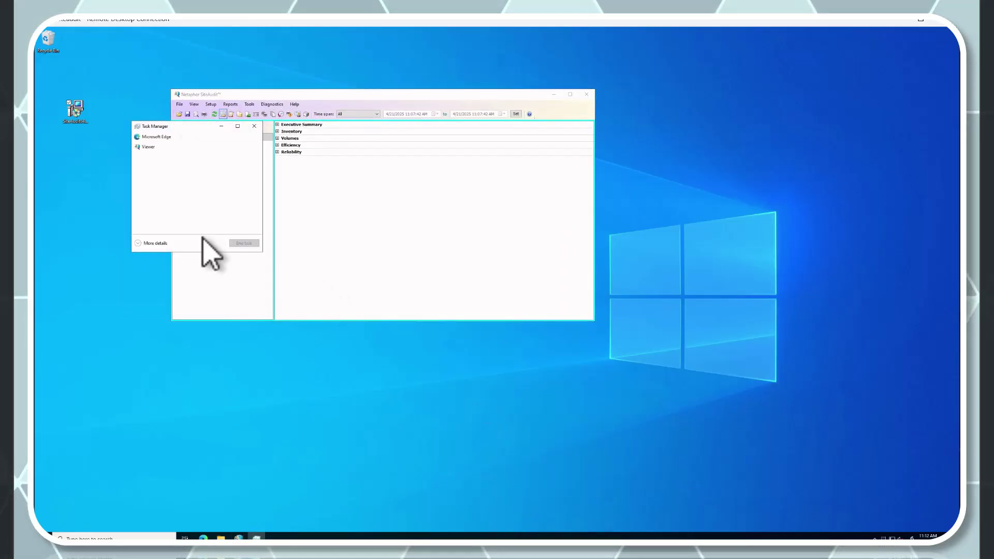
pyautogui.click(156, 243)
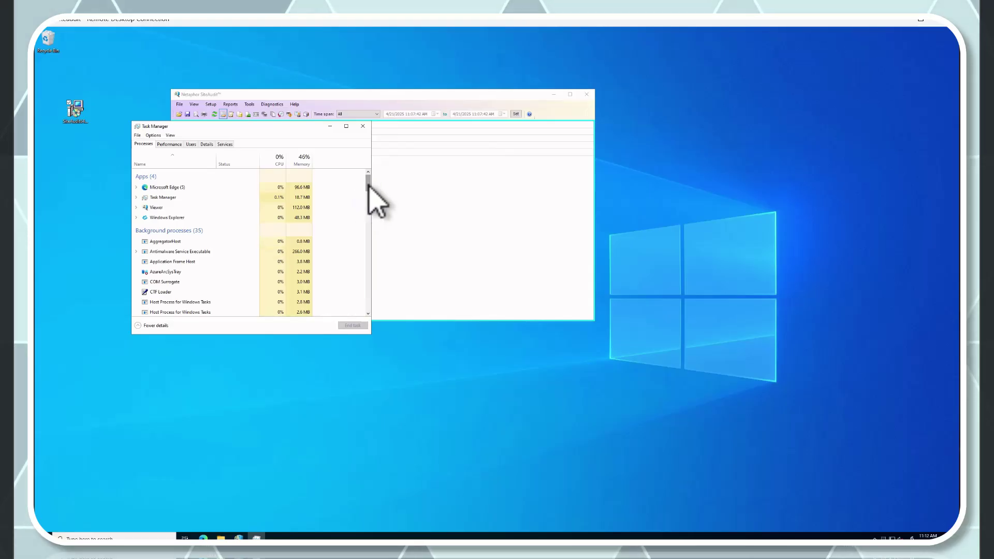
# Locate the Monitor process among the background processes in Task Manager, select it and close Task Manager
pyautogui.moveTo(368, 184); pyautogui.dragTo(368, 203)
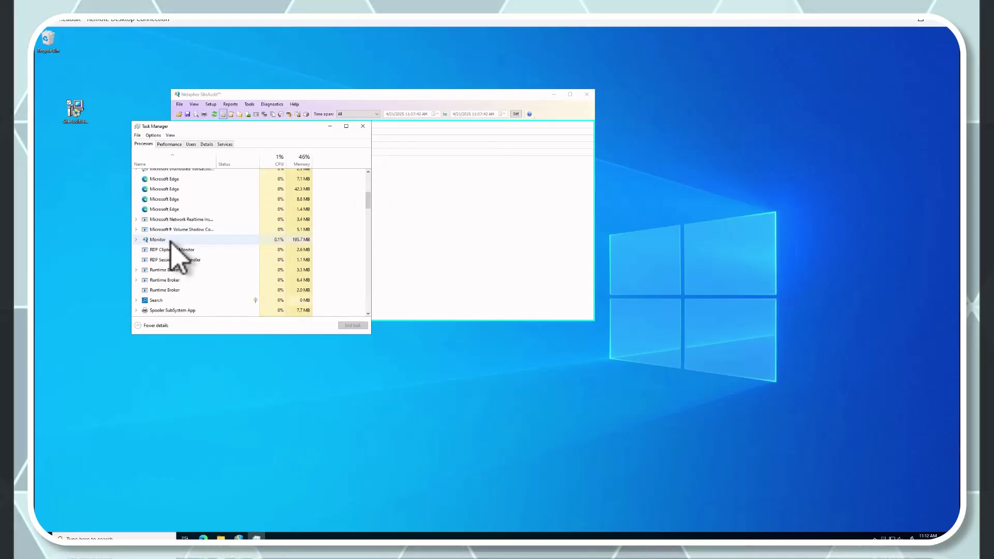
pyautogui.click(177, 241)
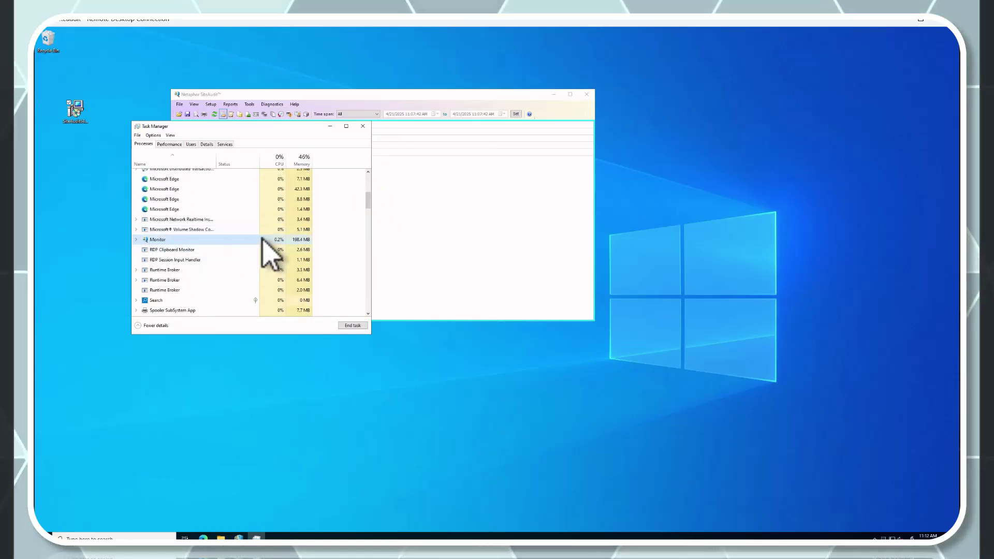
pyautogui.click(363, 126)
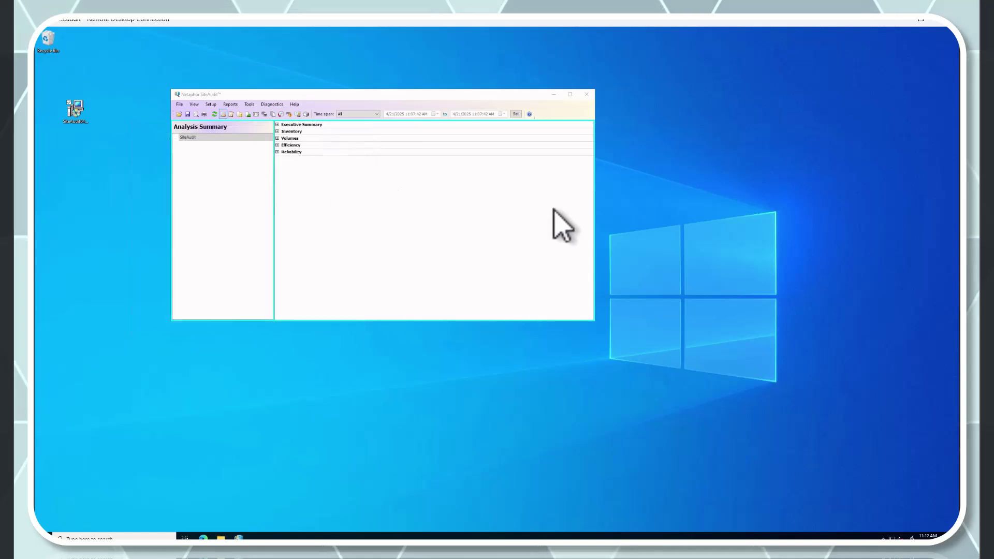
# Enlarge the SiteAudit window and review the networks and device ranges in Discovery Configuration, cancelling without changes
pyautogui.moveTo(597, 324); pyautogui.dragTo(781, 414)
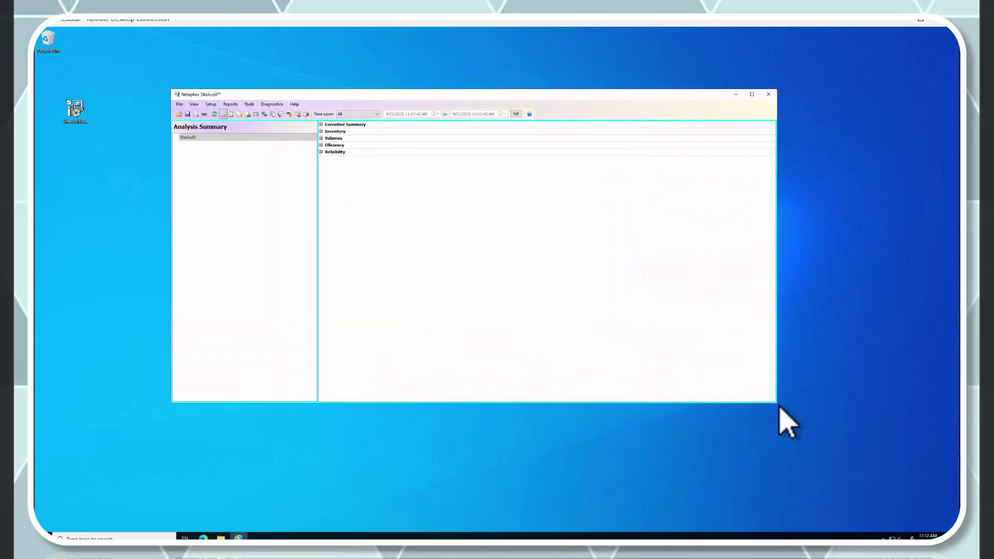
pyautogui.click(211, 104)
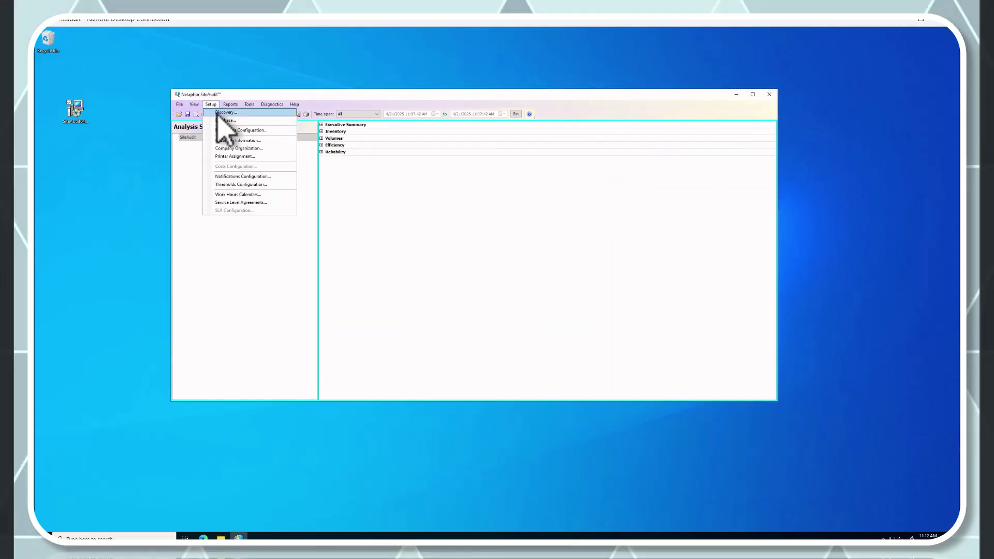
pyautogui.click(223, 128)
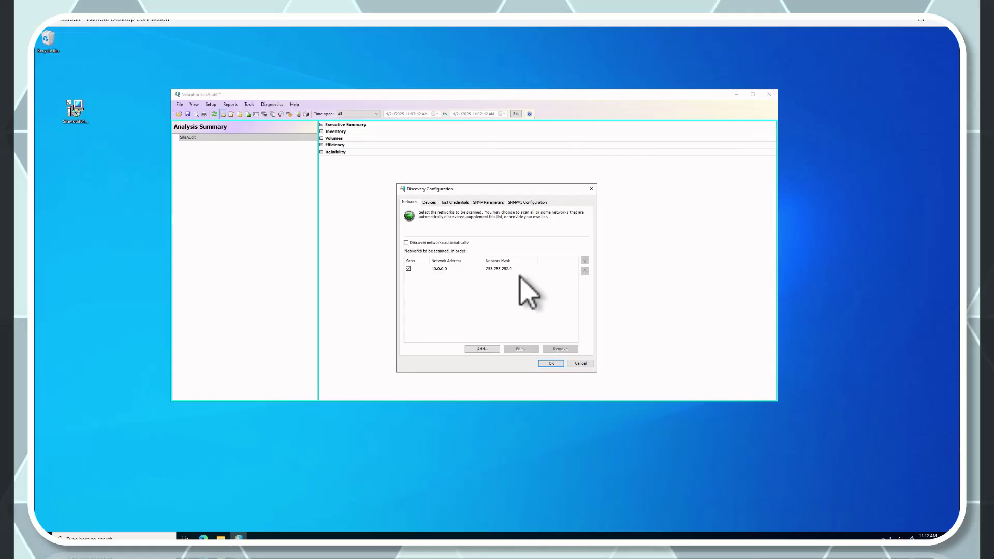
pyautogui.click(431, 203)
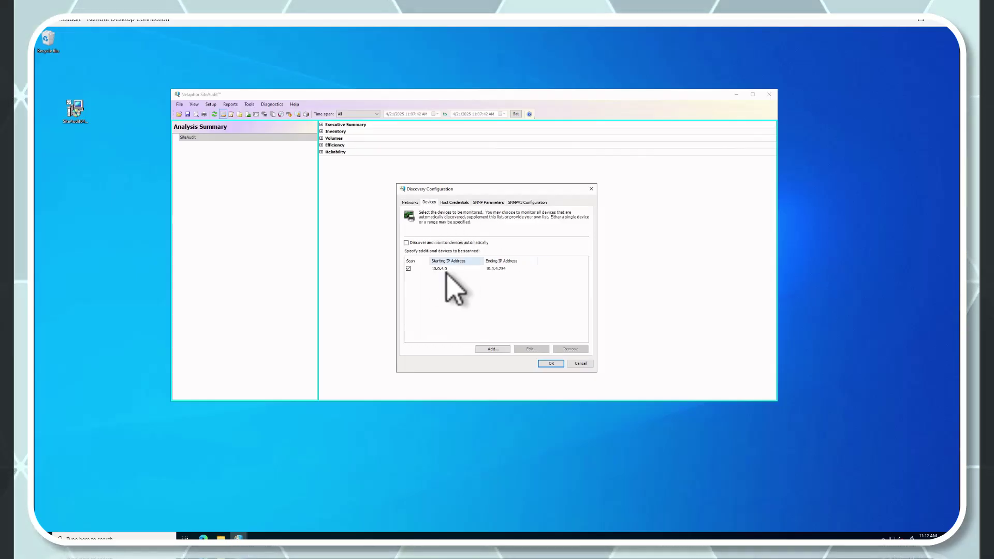
pyautogui.click(581, 363)
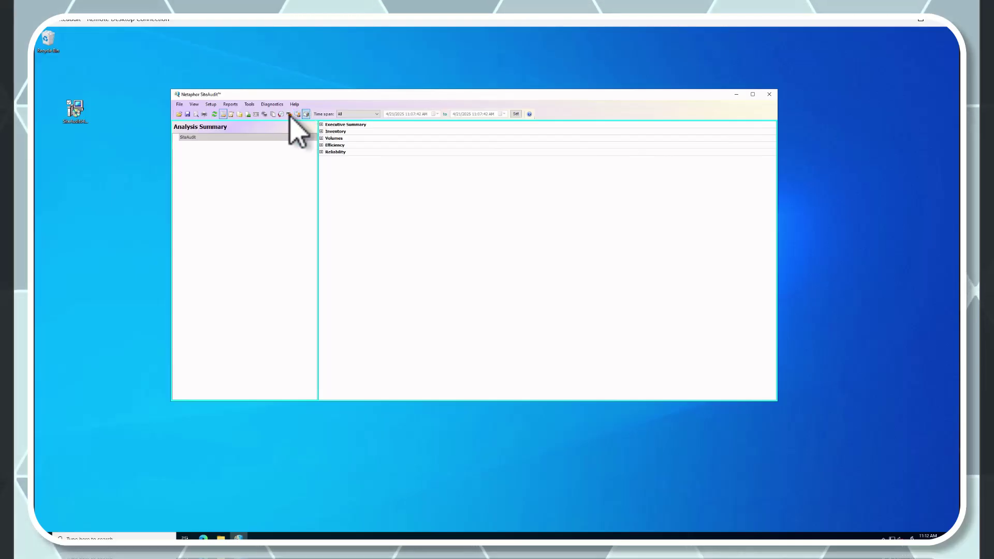
# Show the printer Inventory view and refresh it twice to check the discovered devices, shifting the window slightly
pyautogui.click(194, 104)
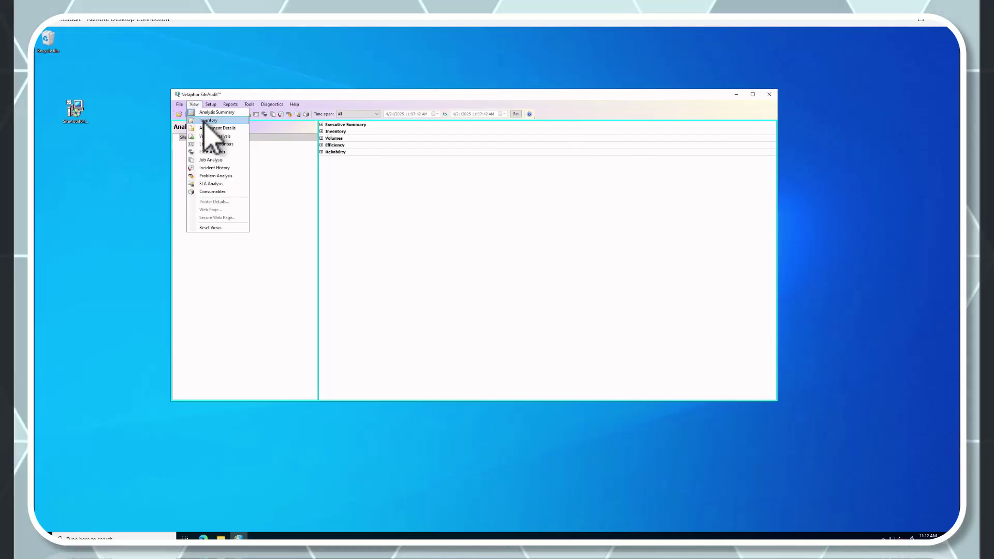
pyautogui.click(208, 121)
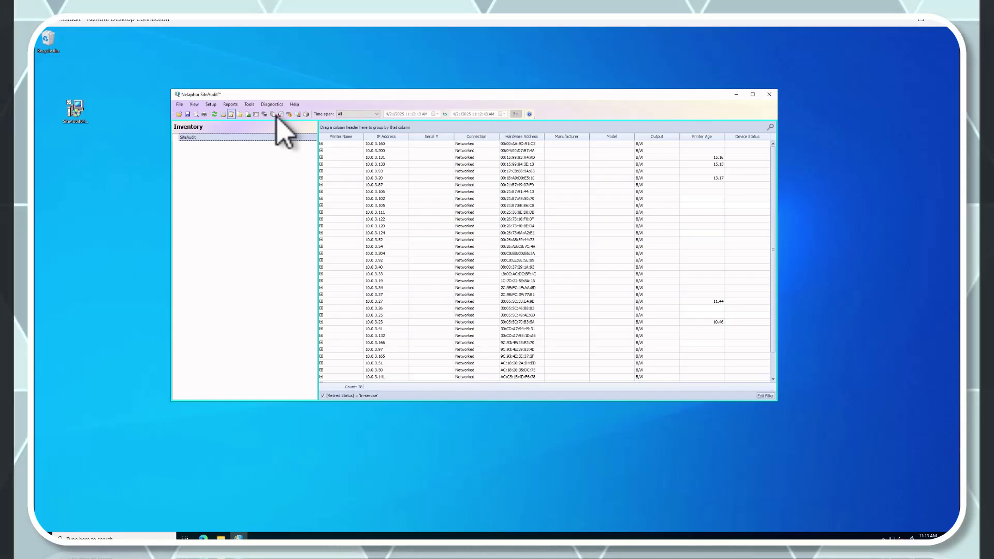
pyautogui.click(214, 114)
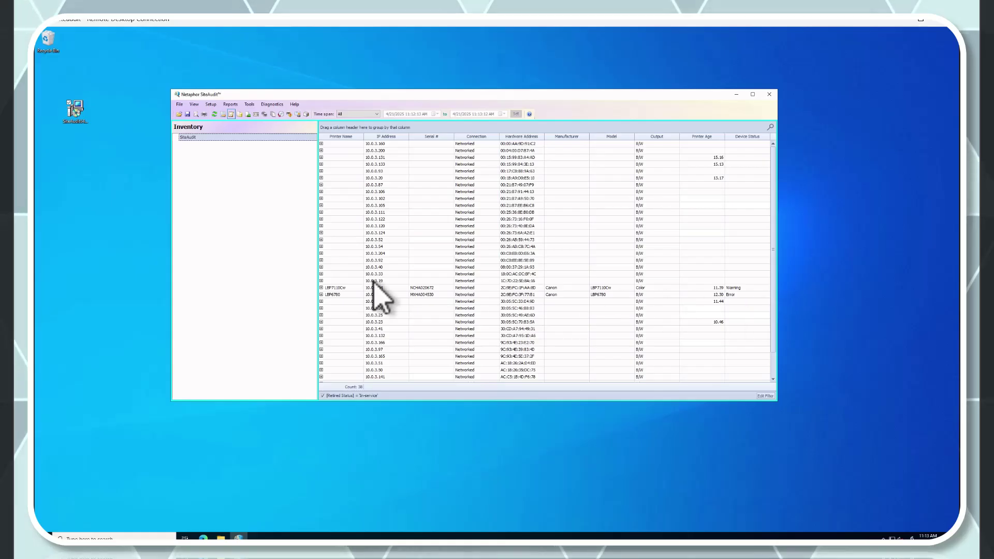
pyautogui.click(215, 113)
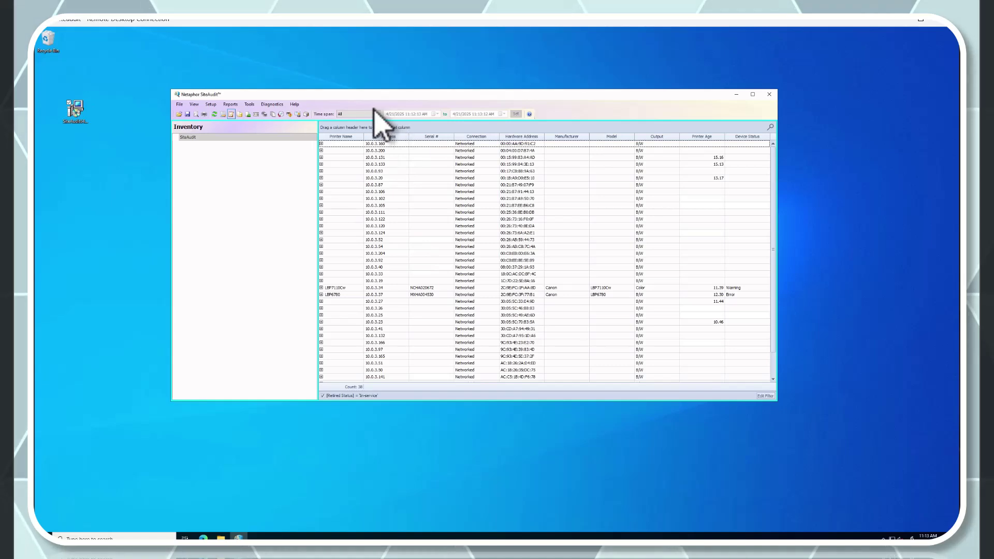
pyautogui.moveTo(587, 98); pyautogui.dragTo(585, 101)
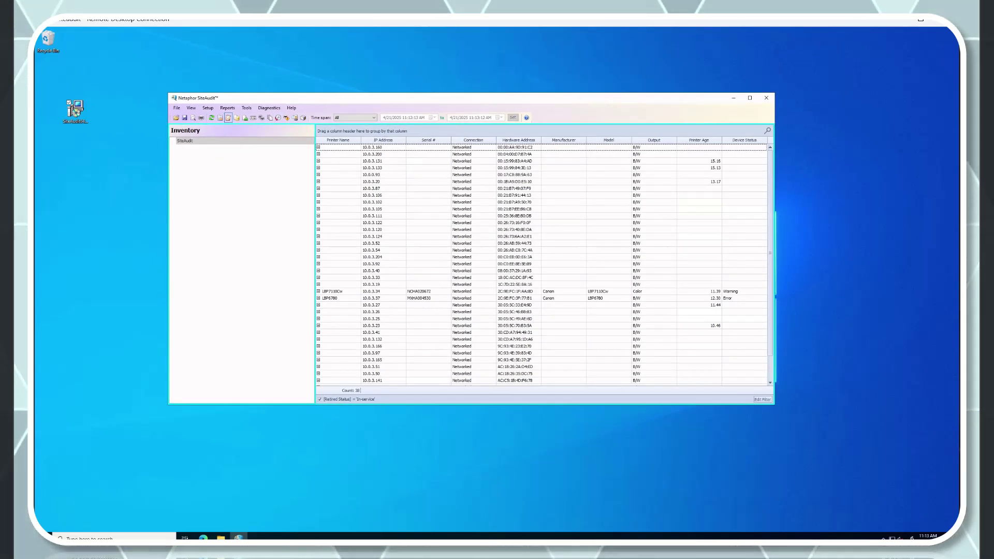